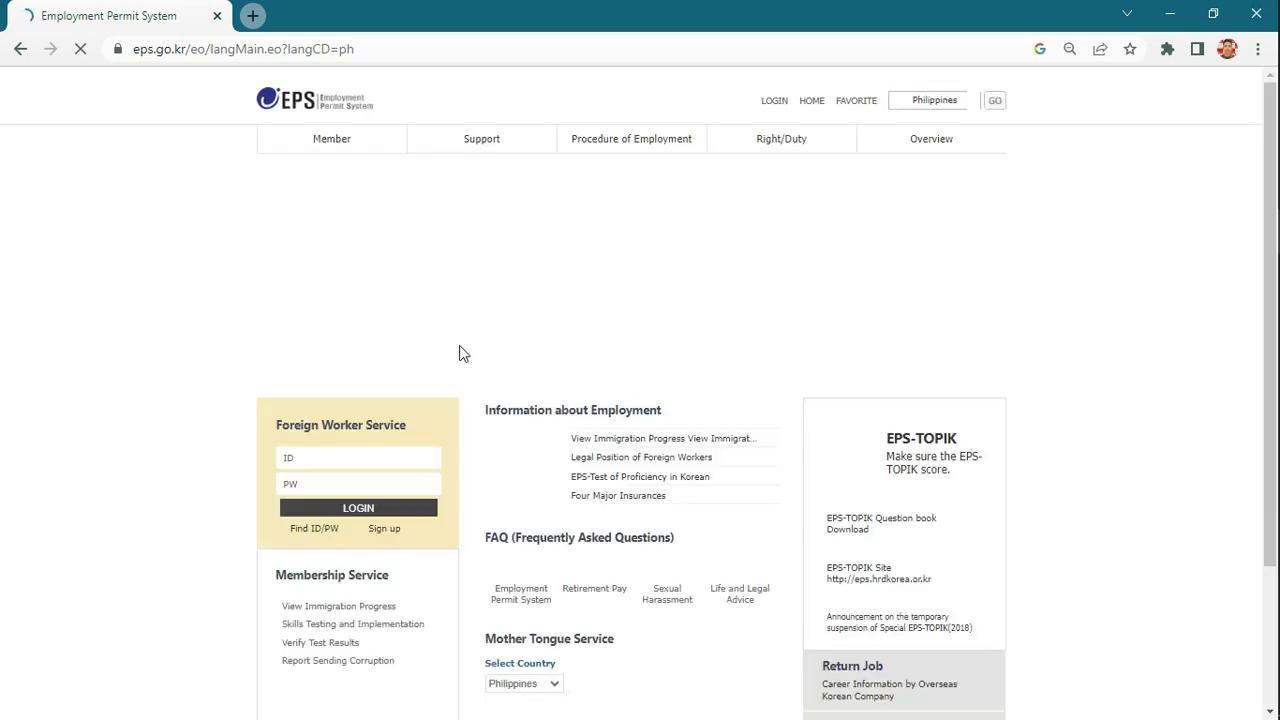
- Zoom the page to 90% and go to the EPS member Sign Up page
scroll(447, 337, "down", 1)
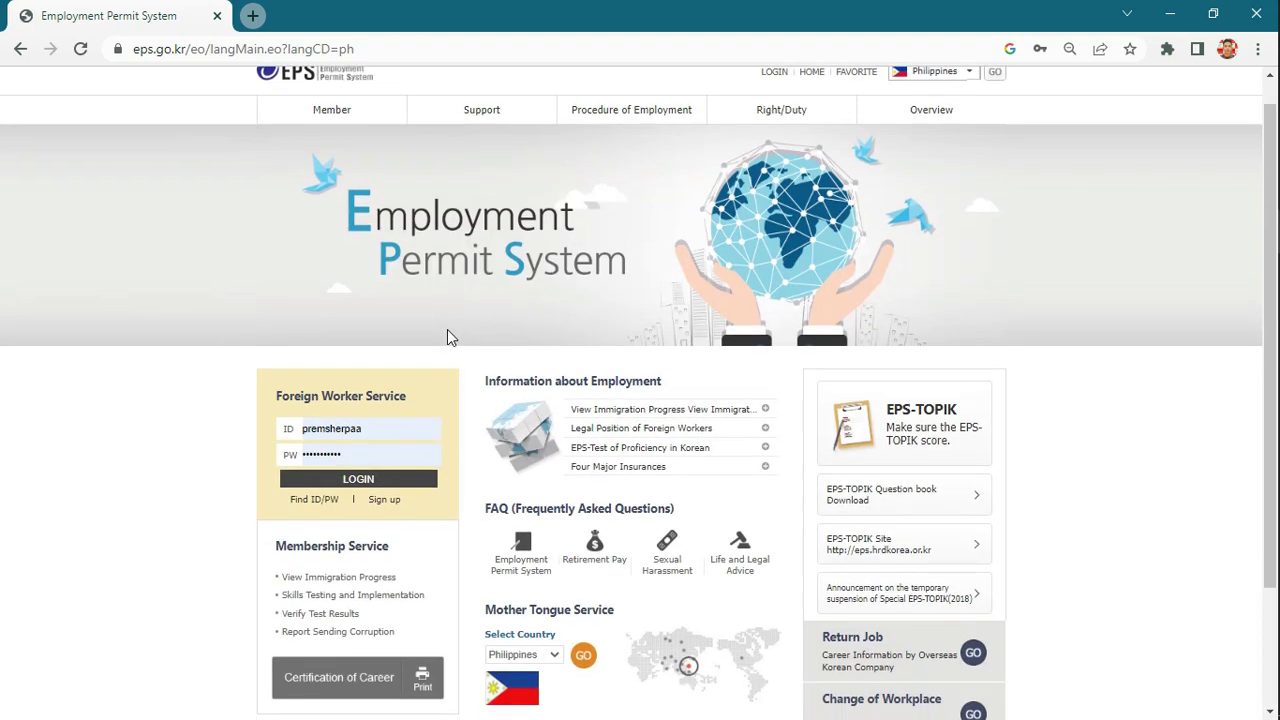
scroll(447, 337, "down", 2)
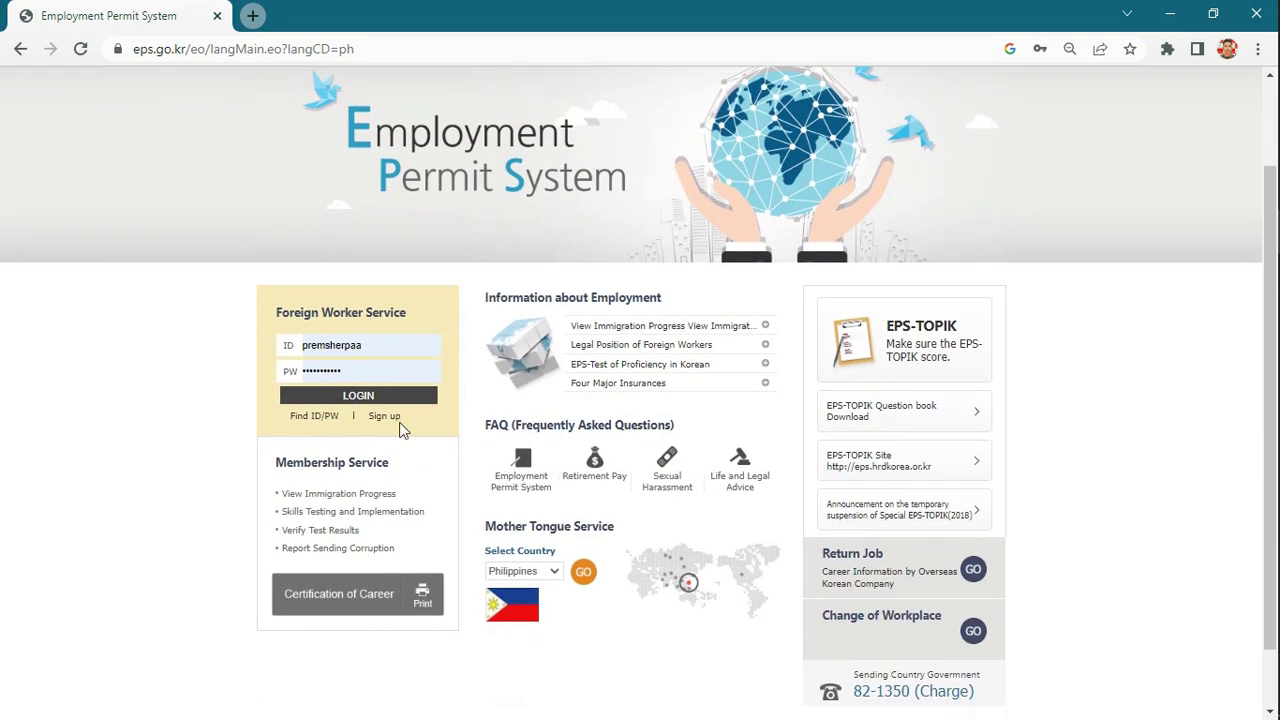
key("ctrl+plus")
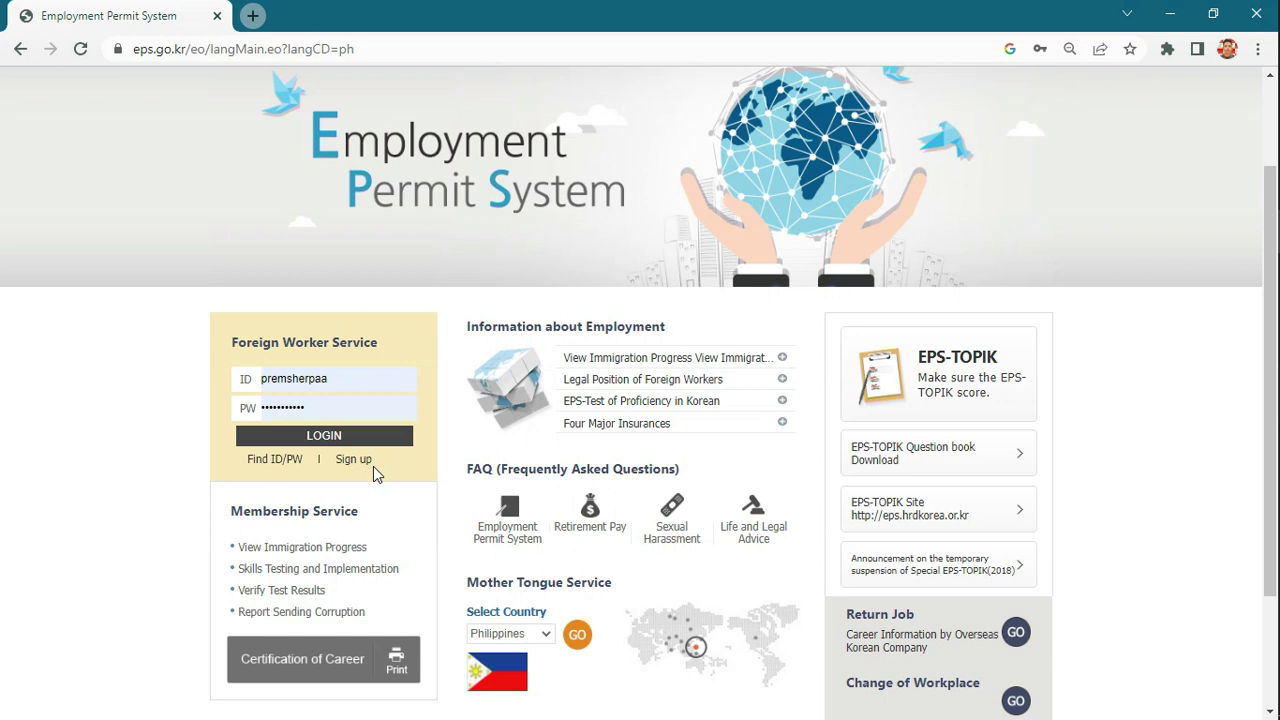
left_click(351, 462)
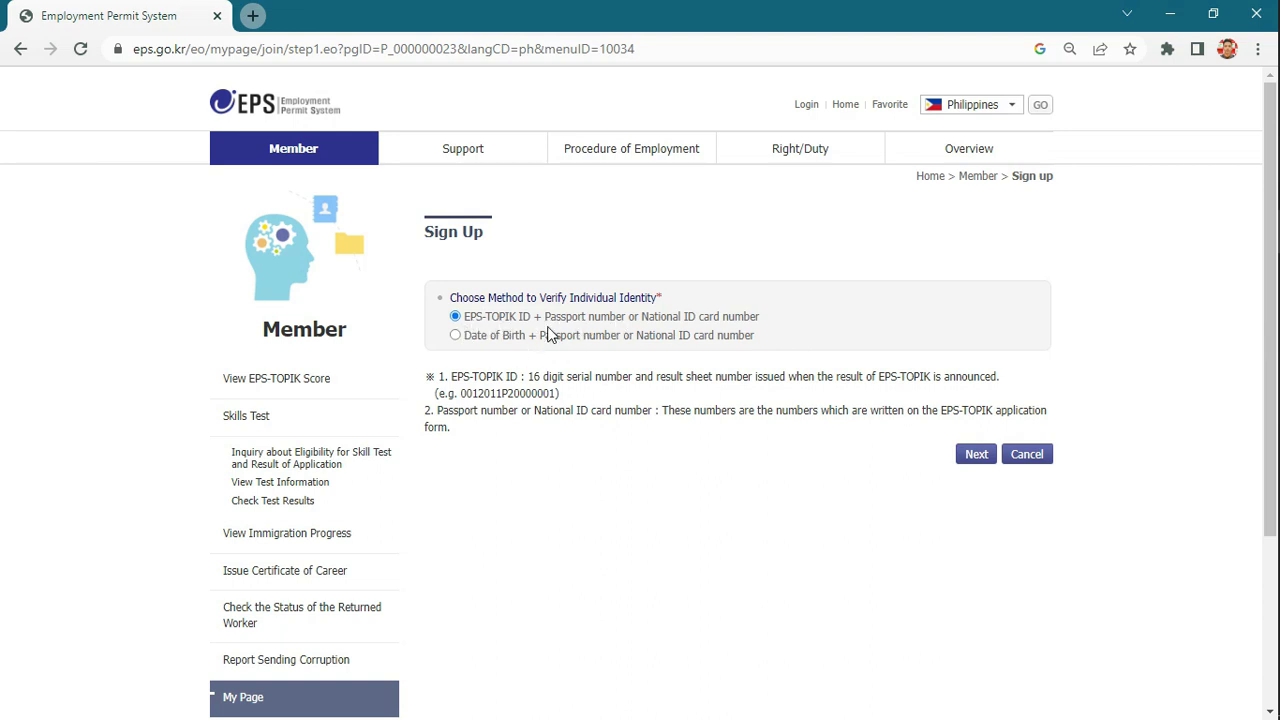
- Choose EPS-TOPIK ID plus passport number as the verification method and continue
left_click(469, 337)
left_click(455, 317)
left_click(973, 460)
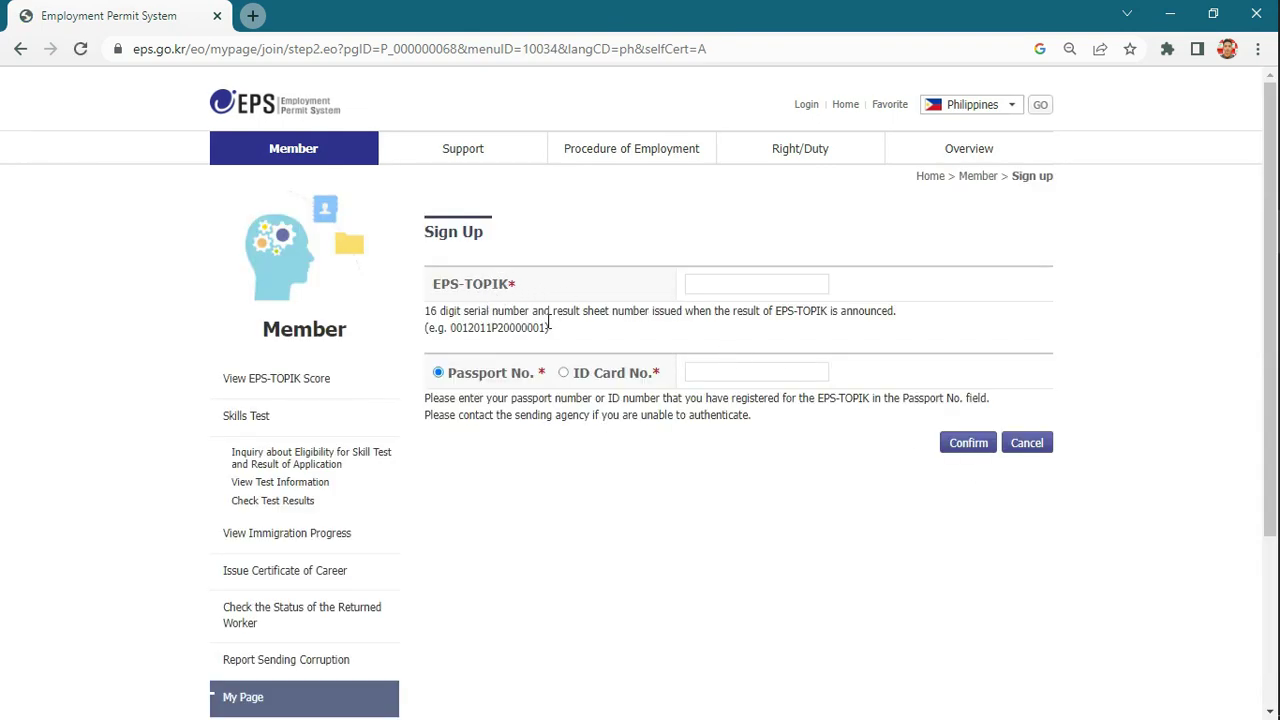
- Enter the applicant's 16-character EPS-TOPIK ID, correcting its mistyped ending, keeping passport as second identifier
left_click(695, 284)
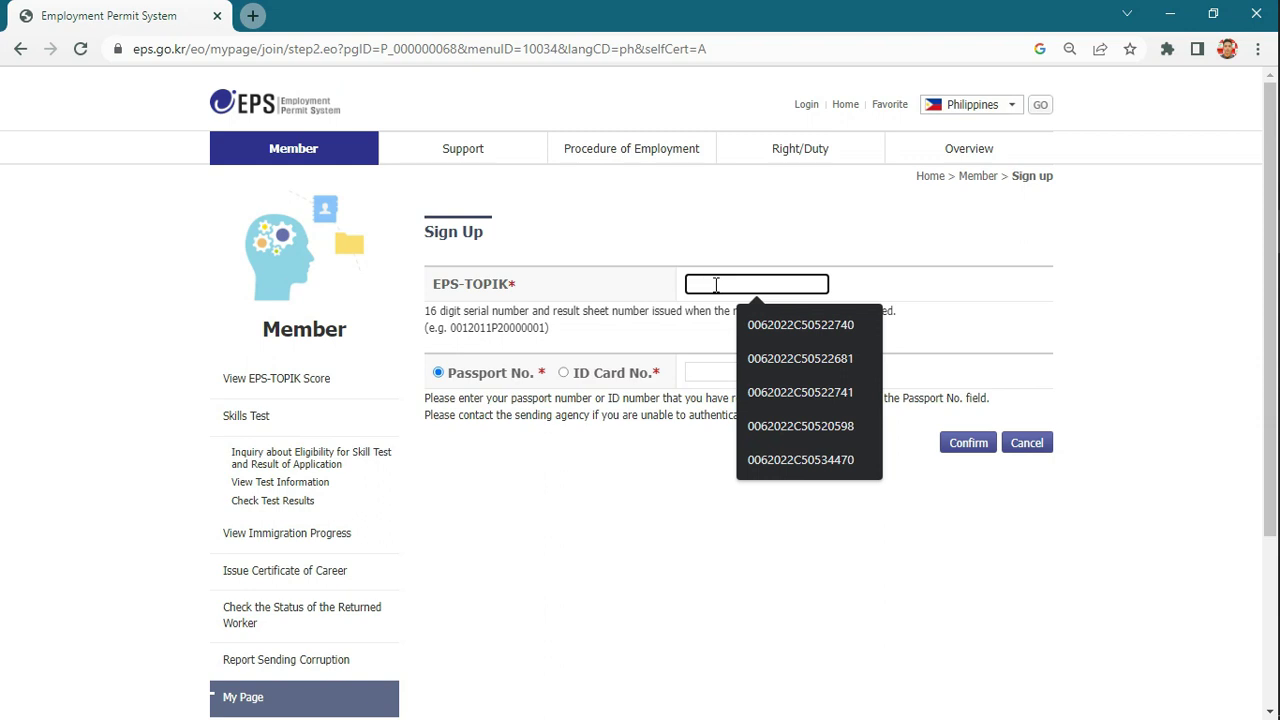
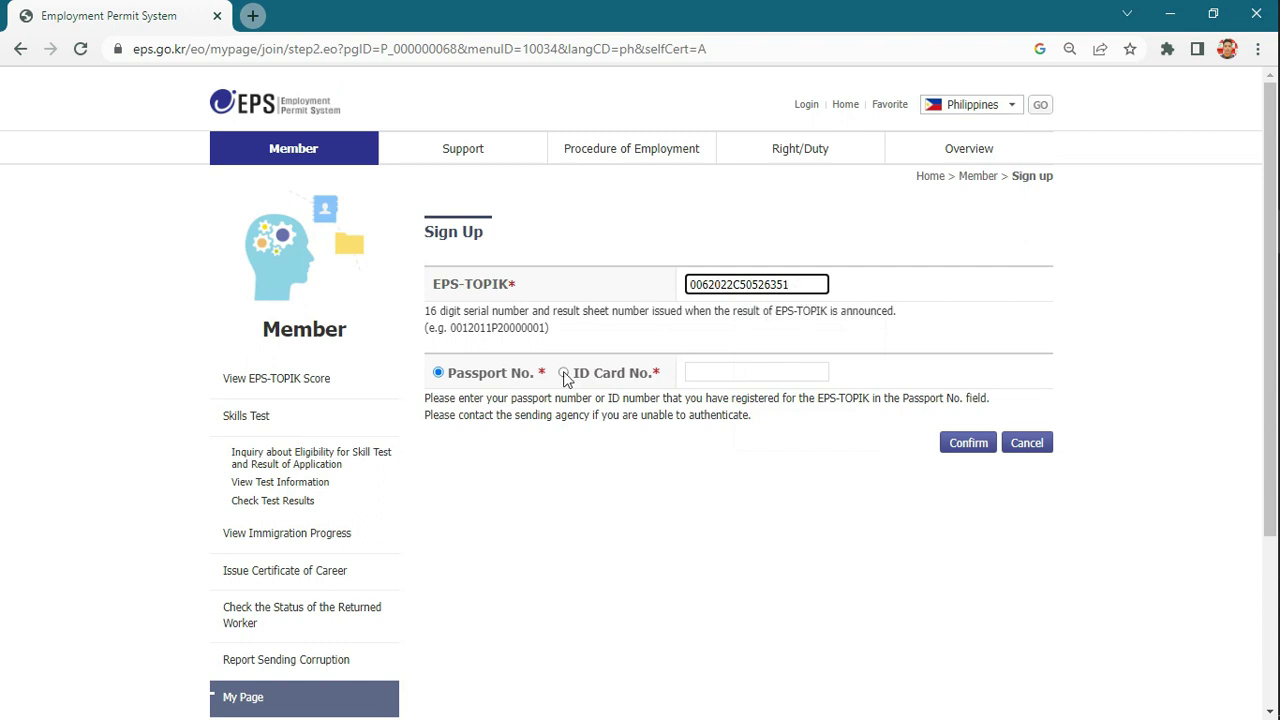
left_click(458, 380)
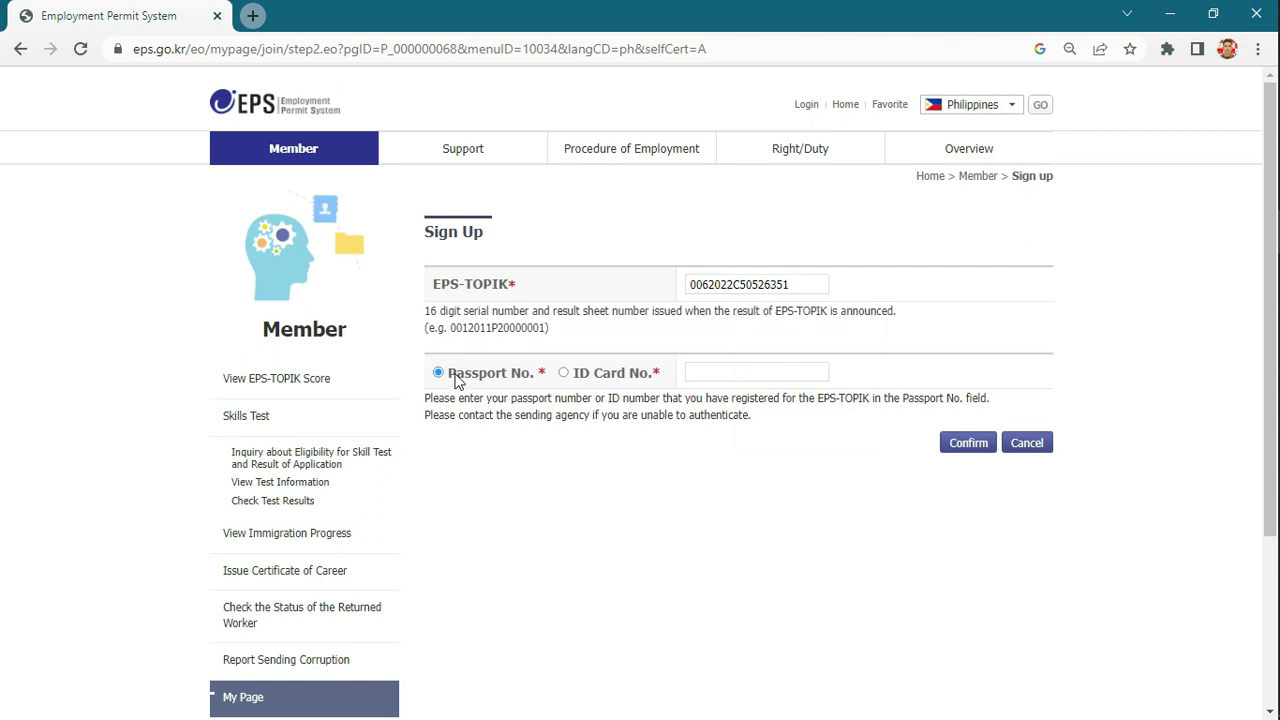
- Enter the applicant's passport number in the Passport No. field
left_click(700, 372)
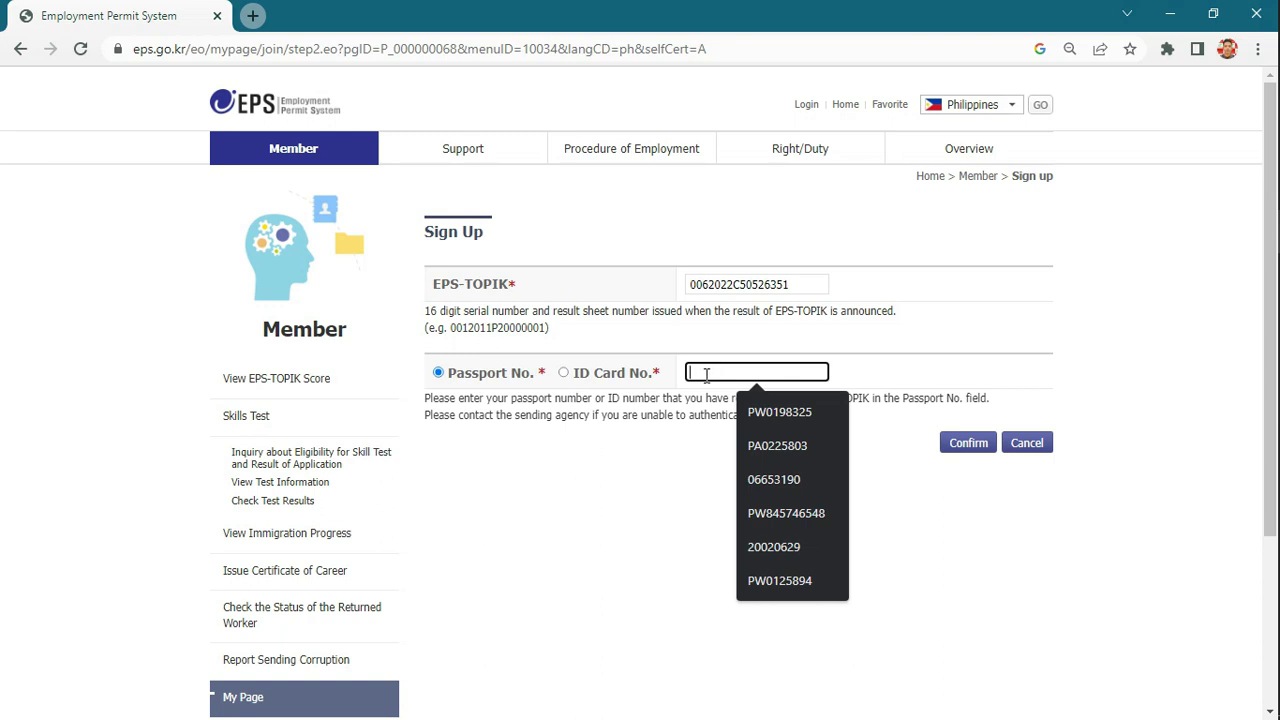
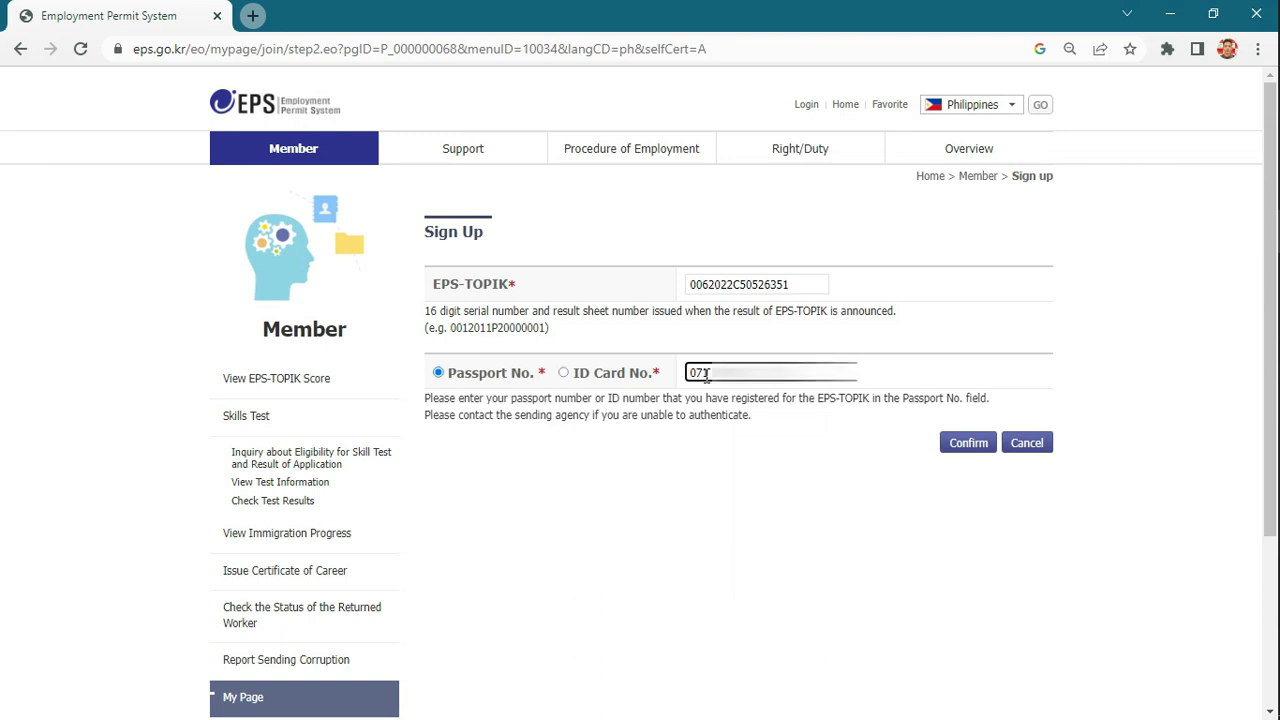
left_click(777, 451)
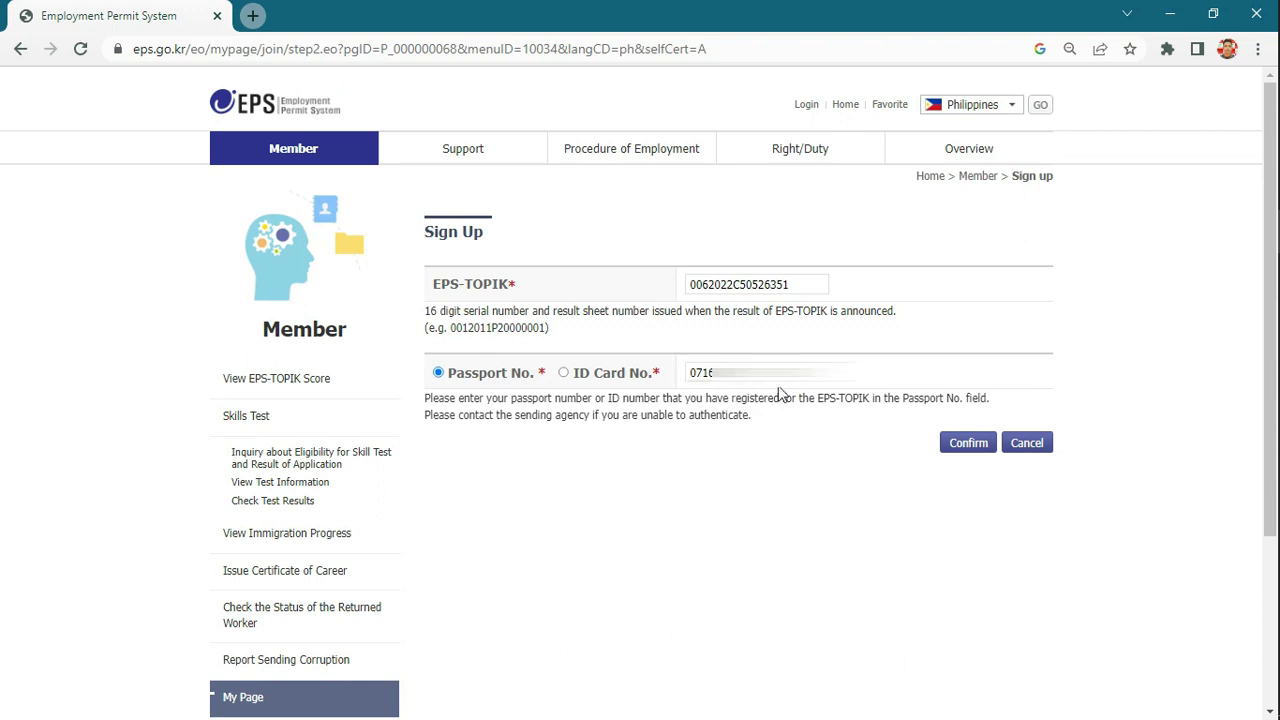
left_click(710, 370)
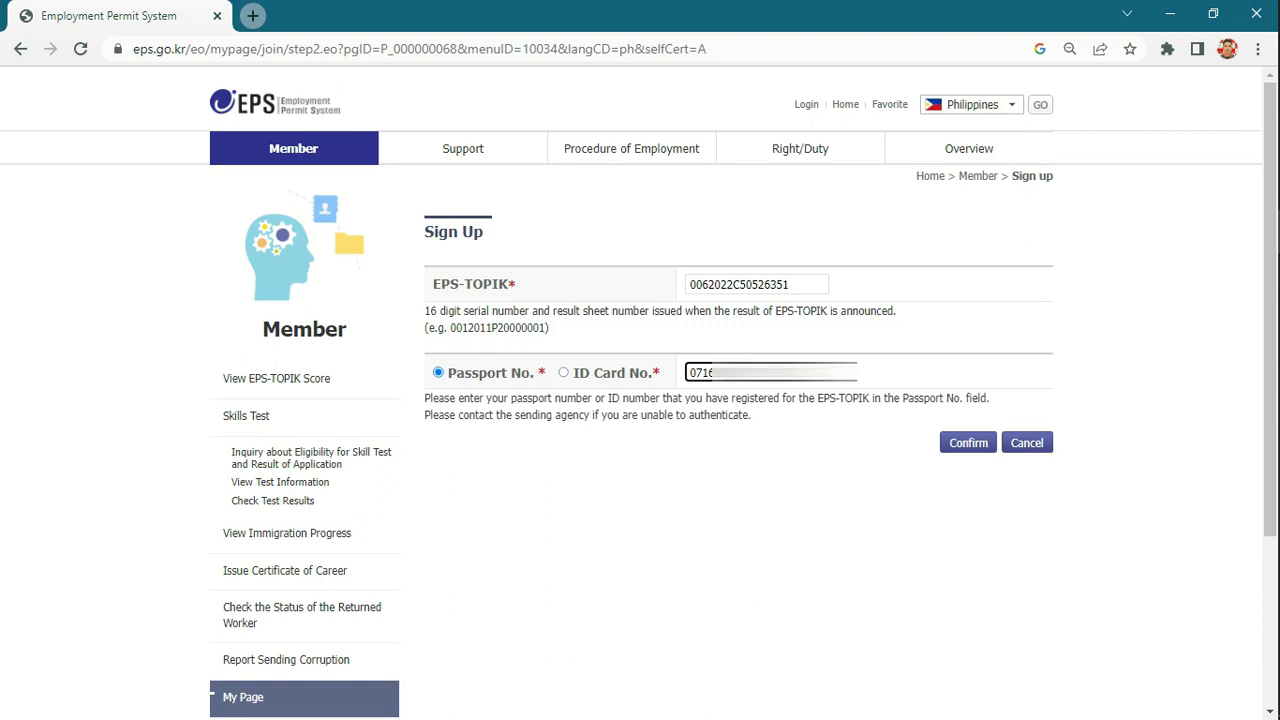
left_click(796, 424)
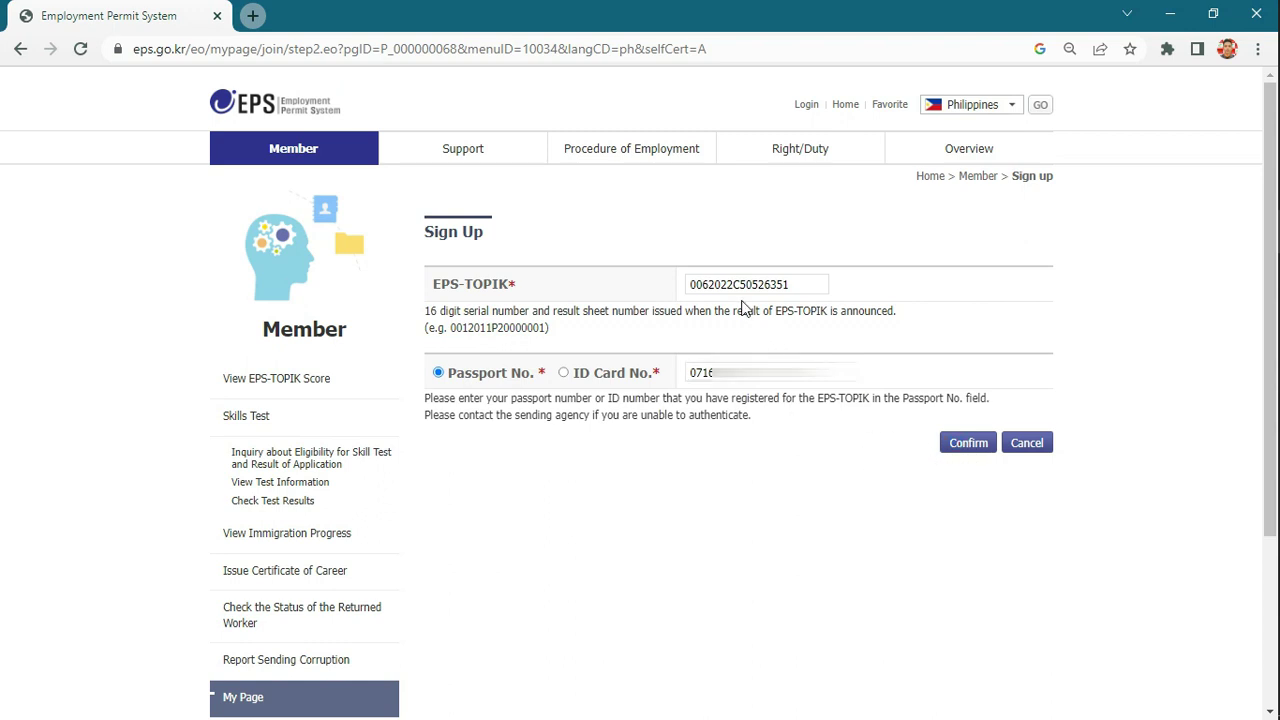
- Recheck the entered EPS-TOPIK ID before submitting the verification
left_click_drag(735, 285, 759, 290)
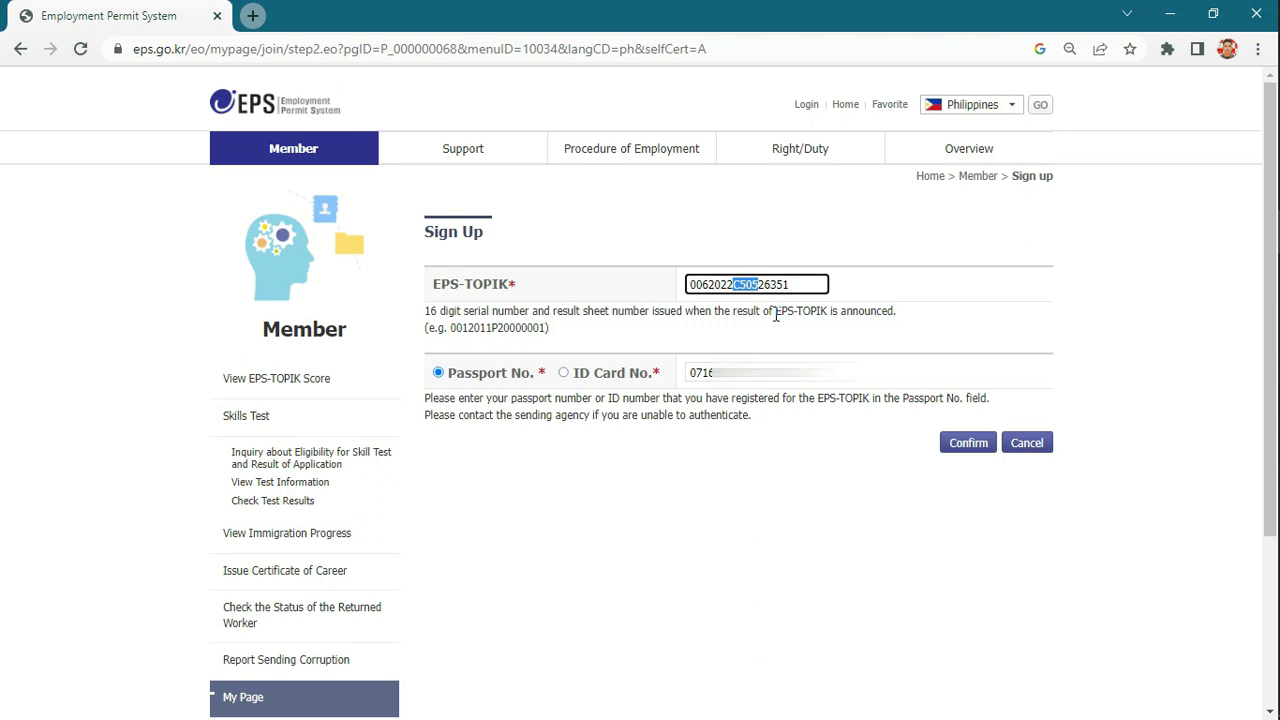
left_click(800, 284)
key("Tab")
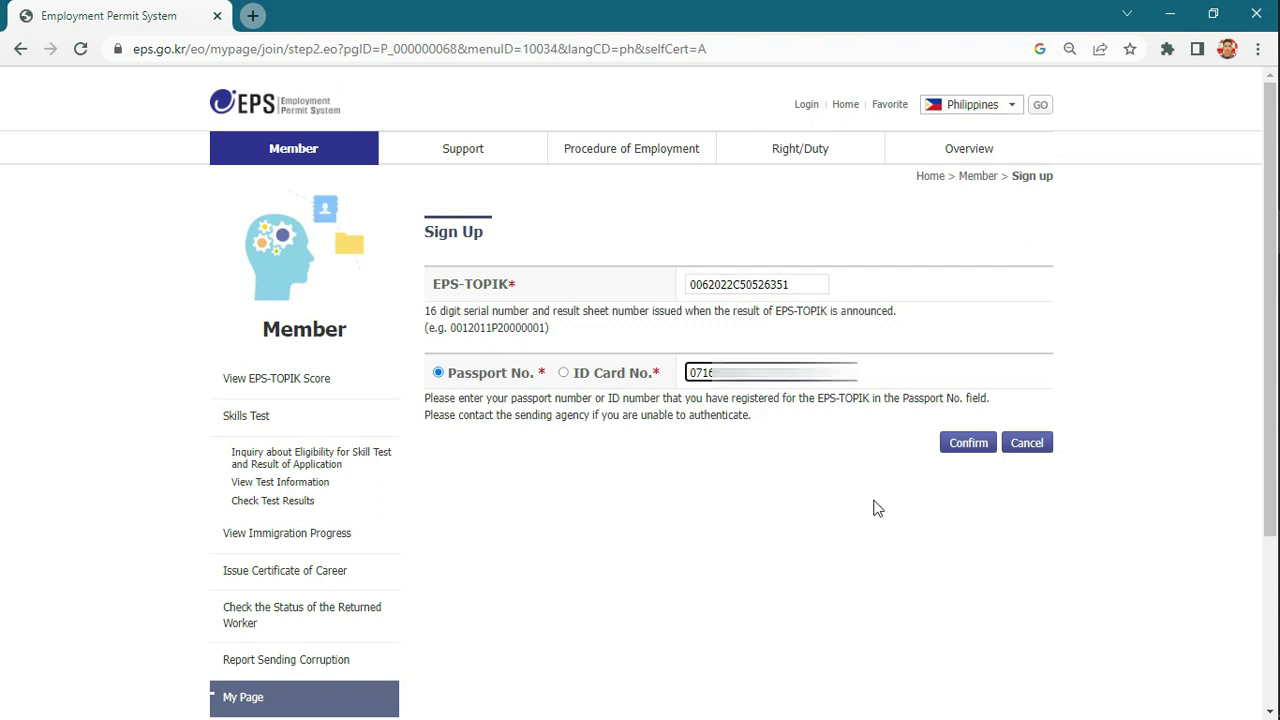
left_click(874, 509)
key("ctrl+a")
left_click(893, 481)
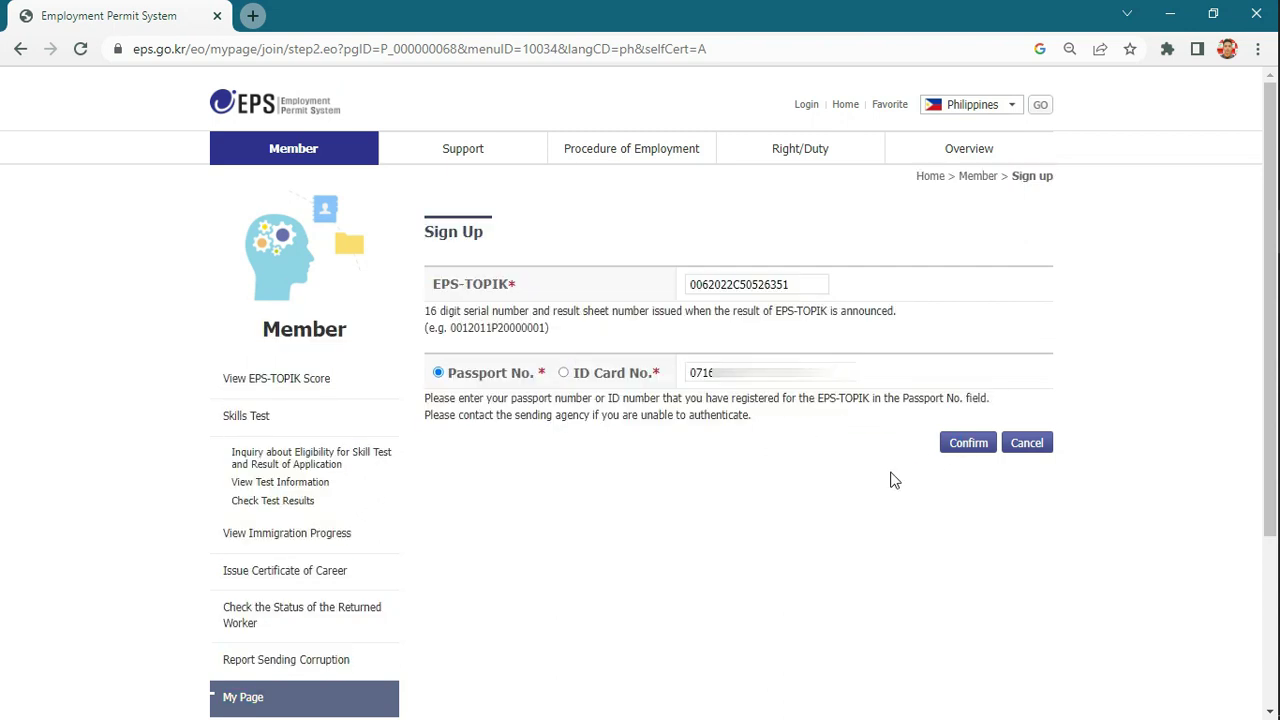
- Submit the identity details and agree to the Terms of Use
left_click(963, 446)
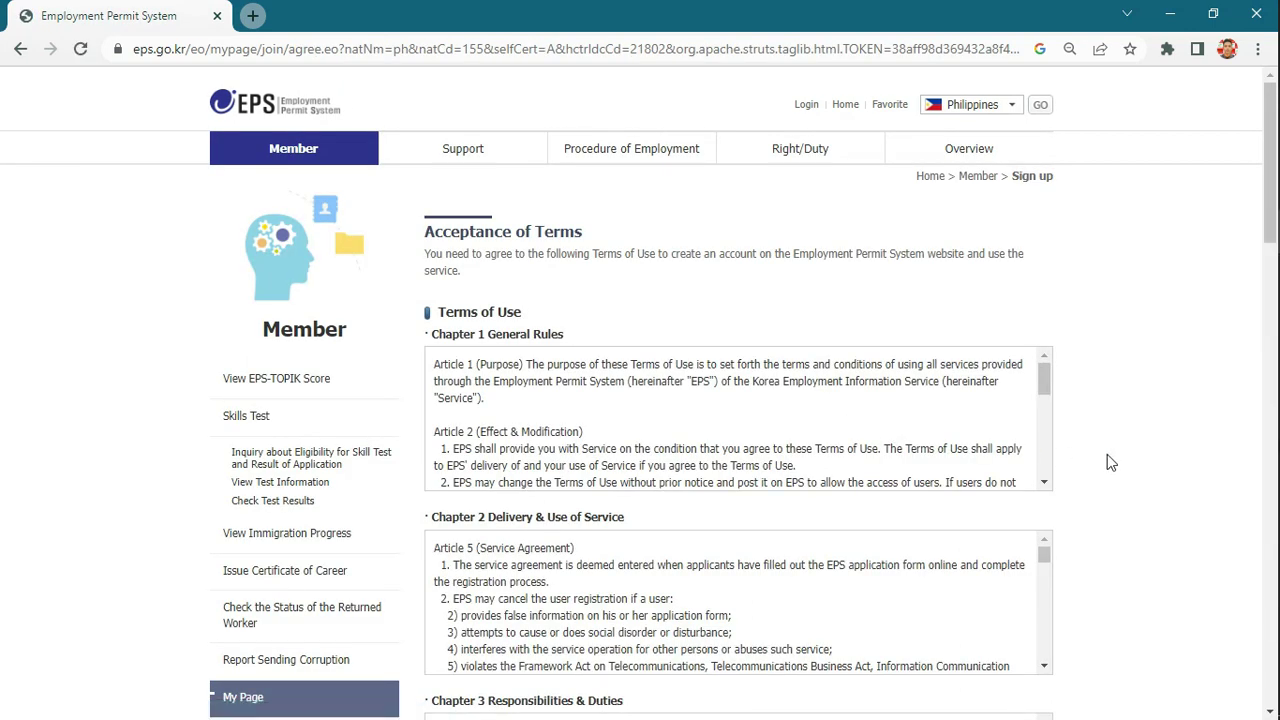
scroll(1116, 461, "down", 2)
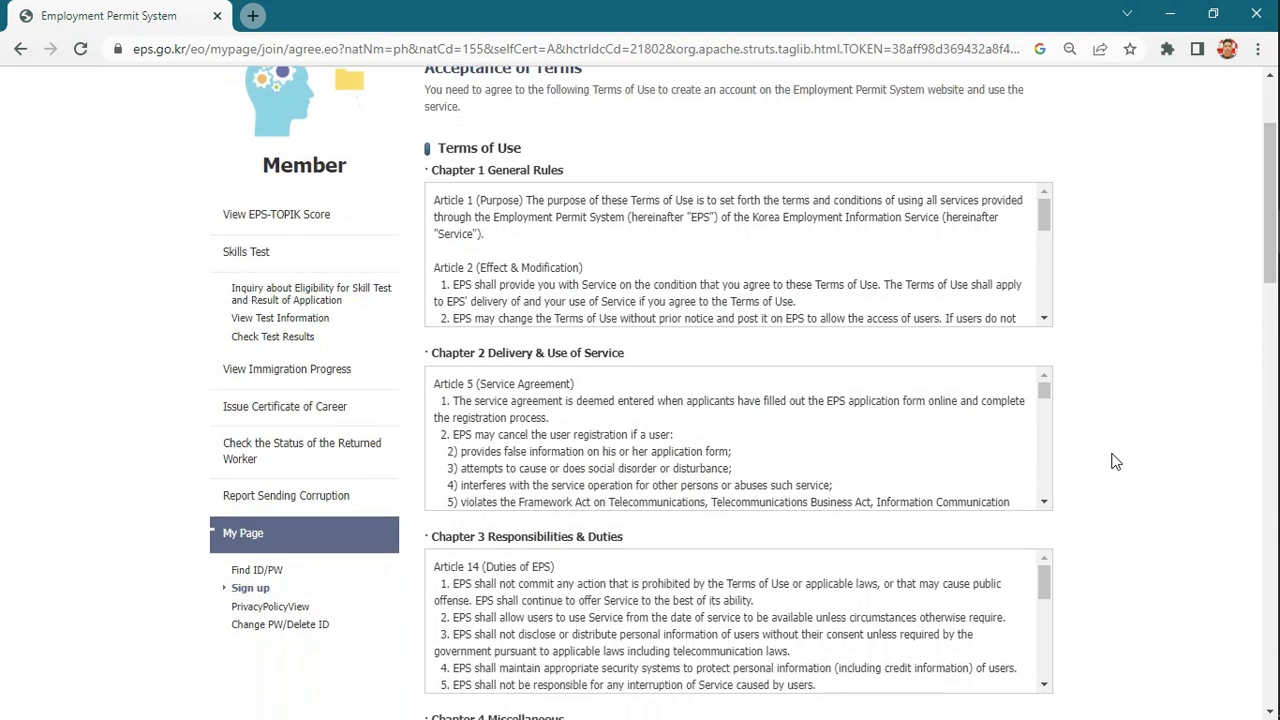
scroll(1116, 461, "down", 4)
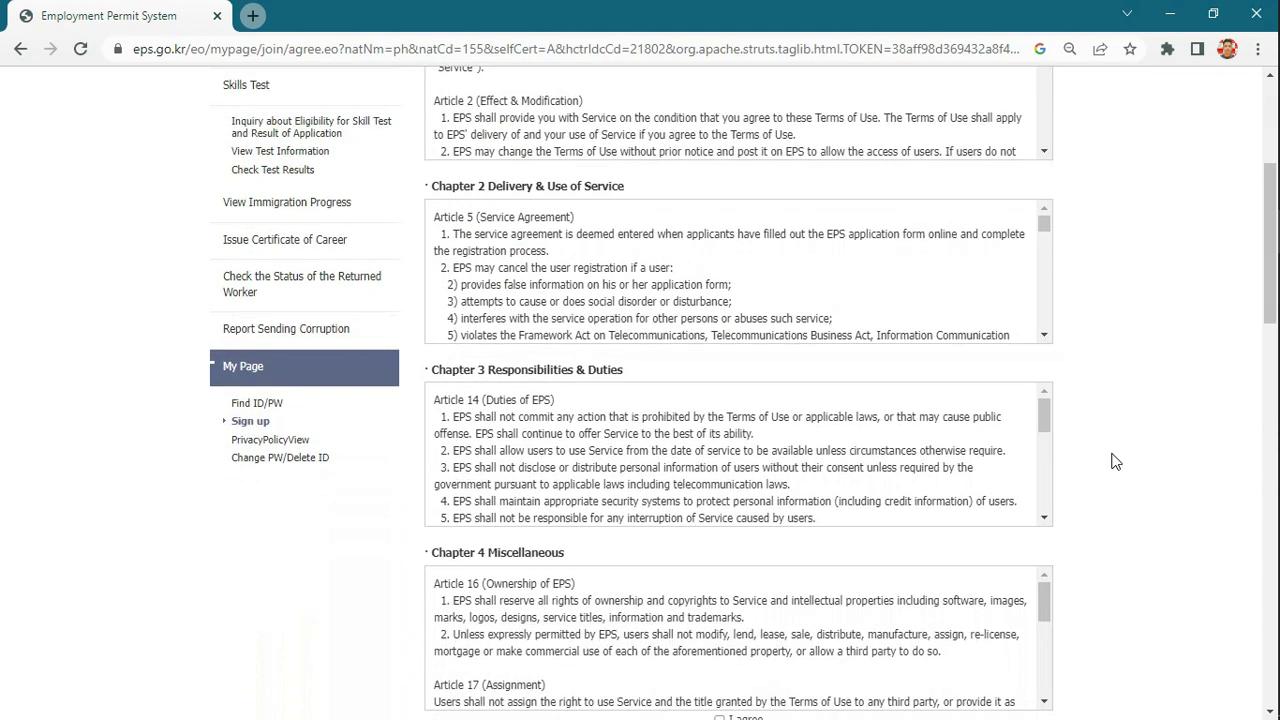
scroll(1116, 461, "down", 1)
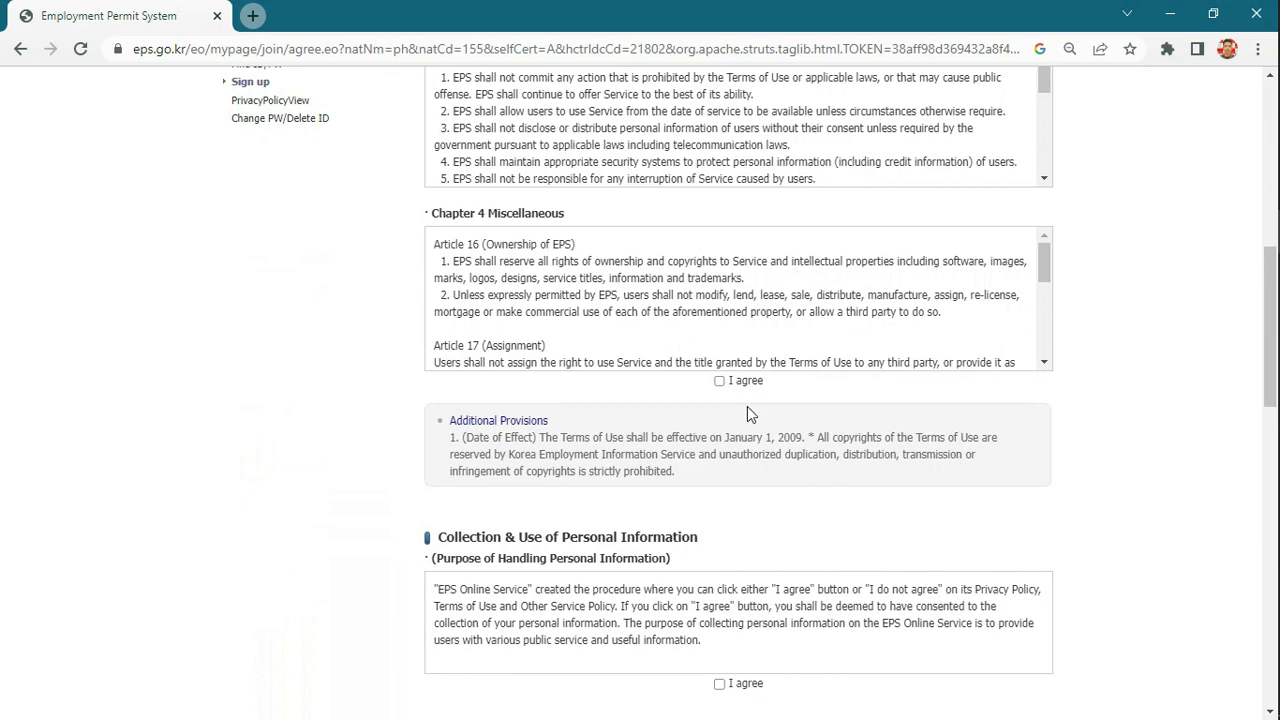
left_click(722, 388)
left_click(722, 388)
left_click(716, 388)
- Consent to personal information collection, handling, identifiable data and third-party release terms, then proceed
scroll(1058, 466, "down", 3)
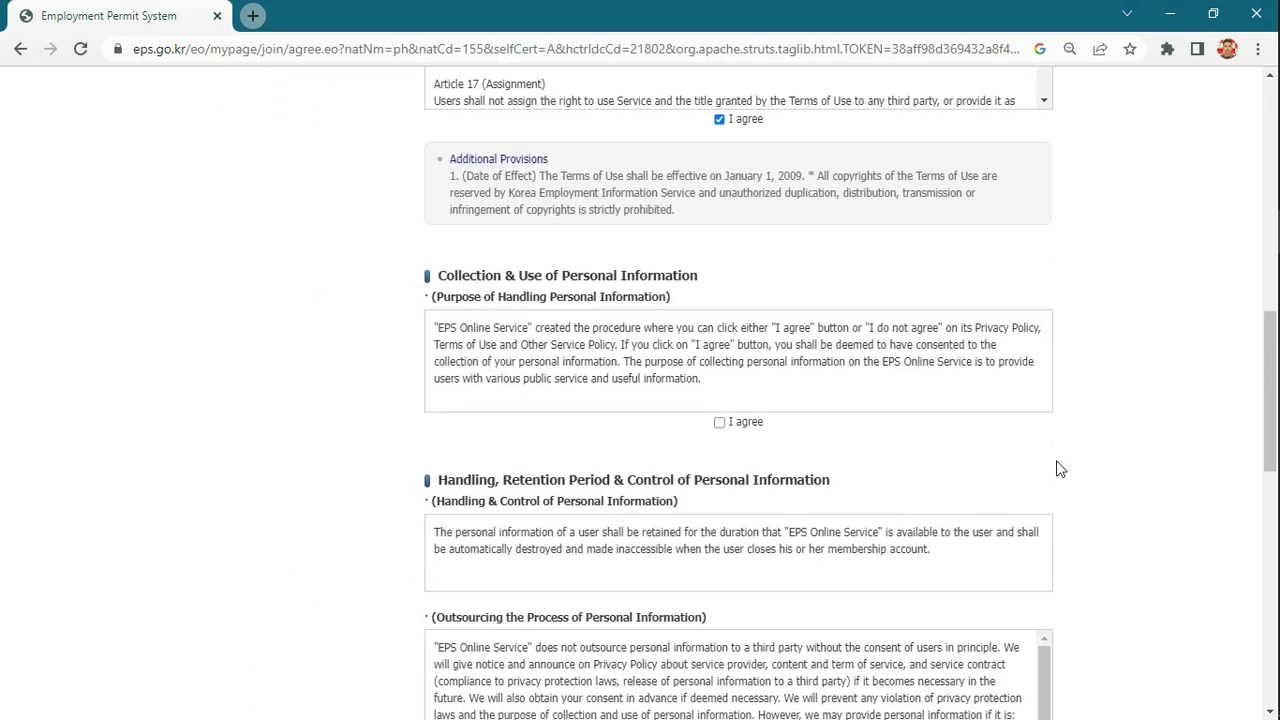
left_click(719, 423)
scroll(1268, 550, "down", 1)
scroll(1268, 550, "down", 6)
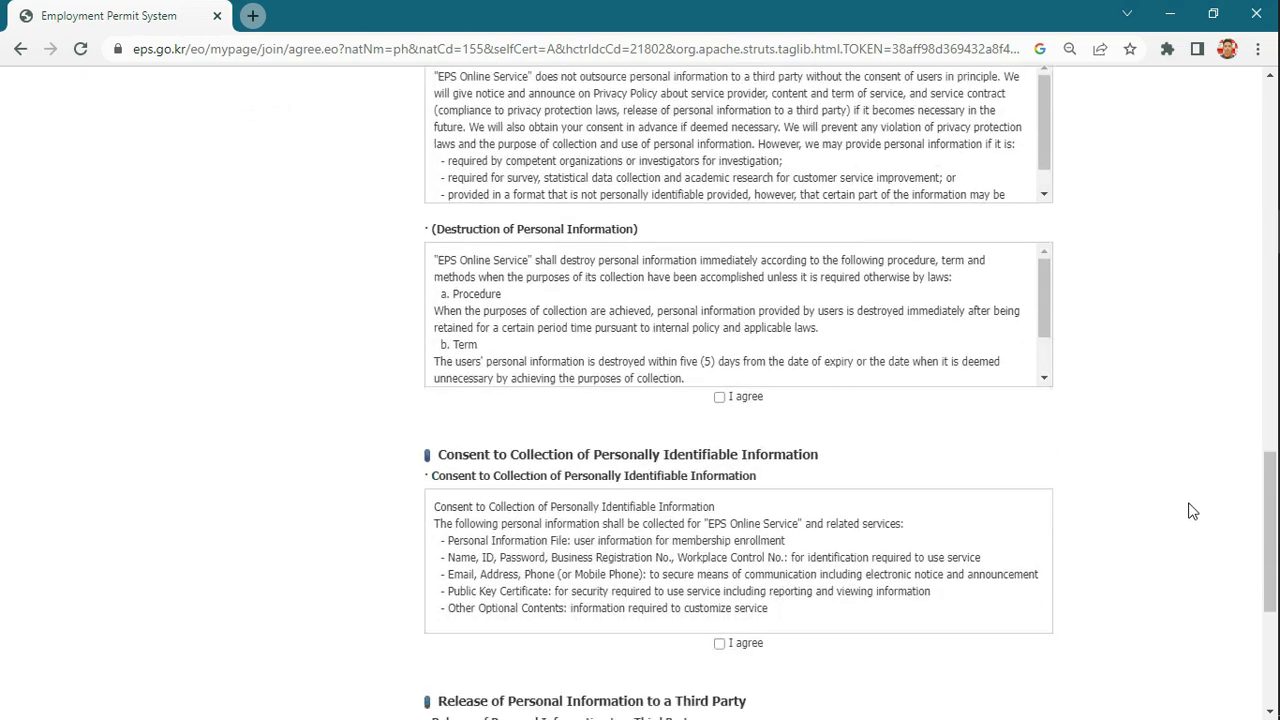
left_click(719, 340)
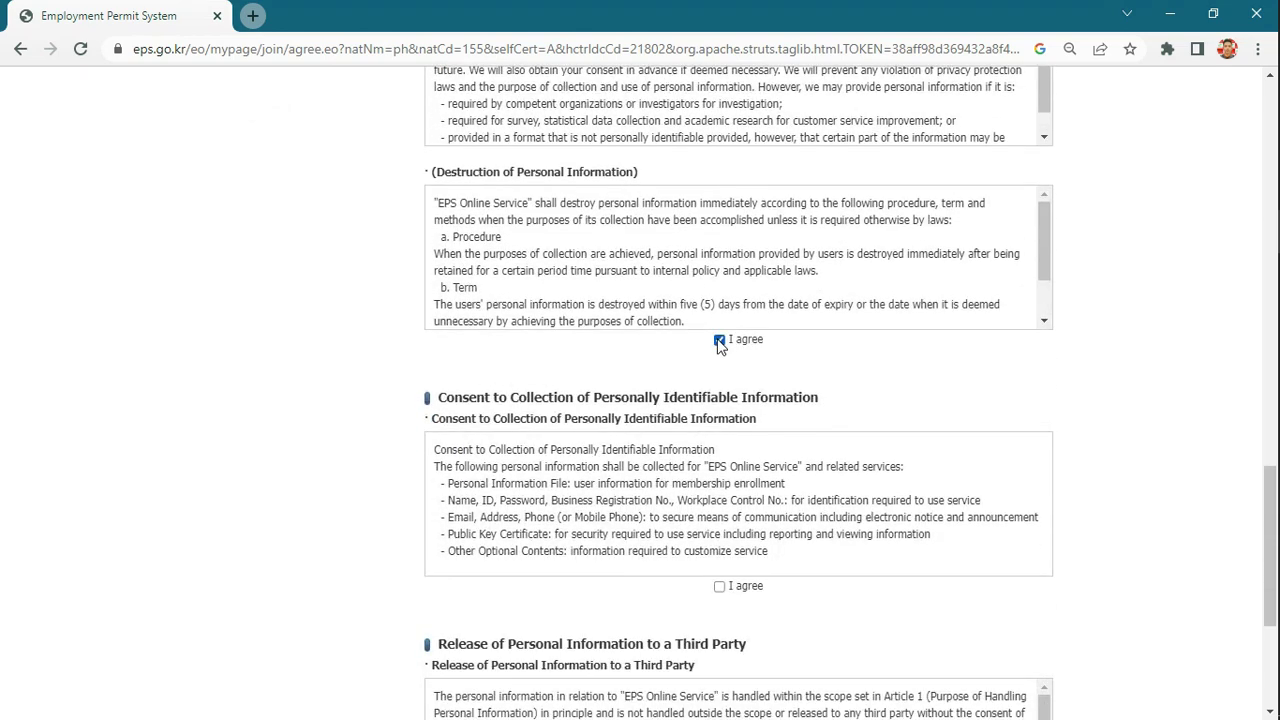
left_click(719, 586)
scroll(1110, 492, "down", 3)
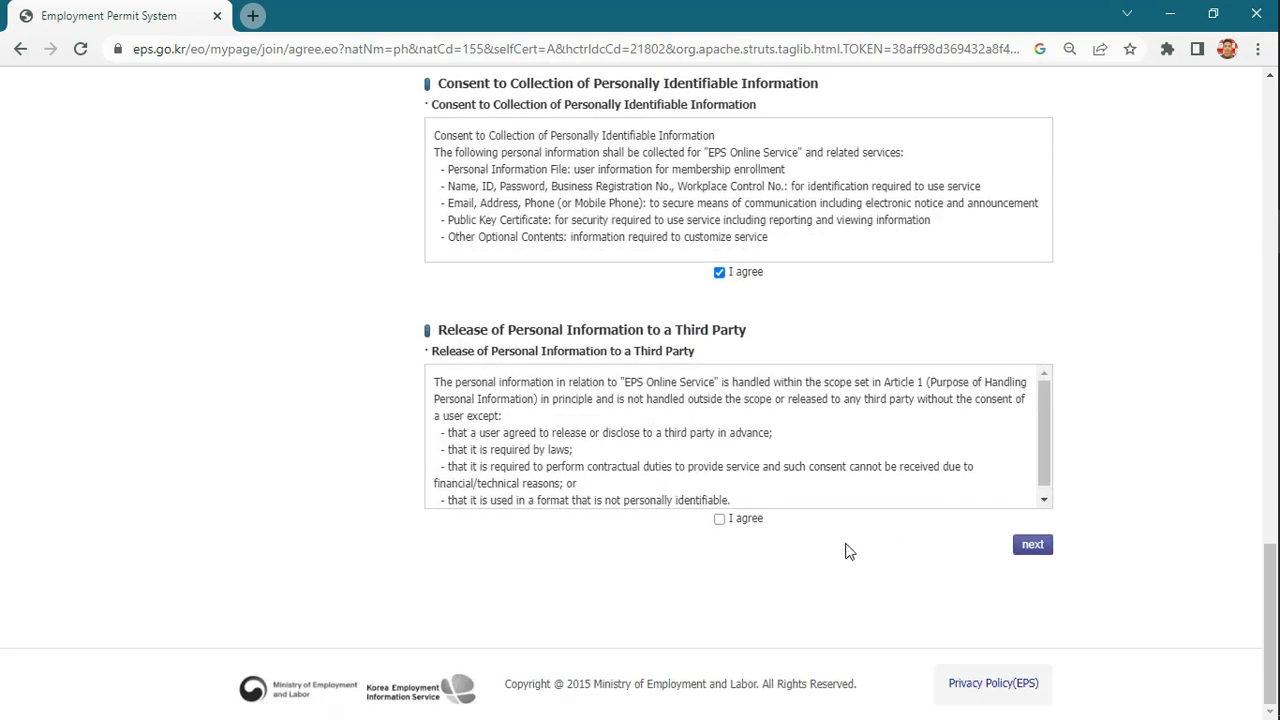
left_click(720, 519)
left_click(1033, 548)
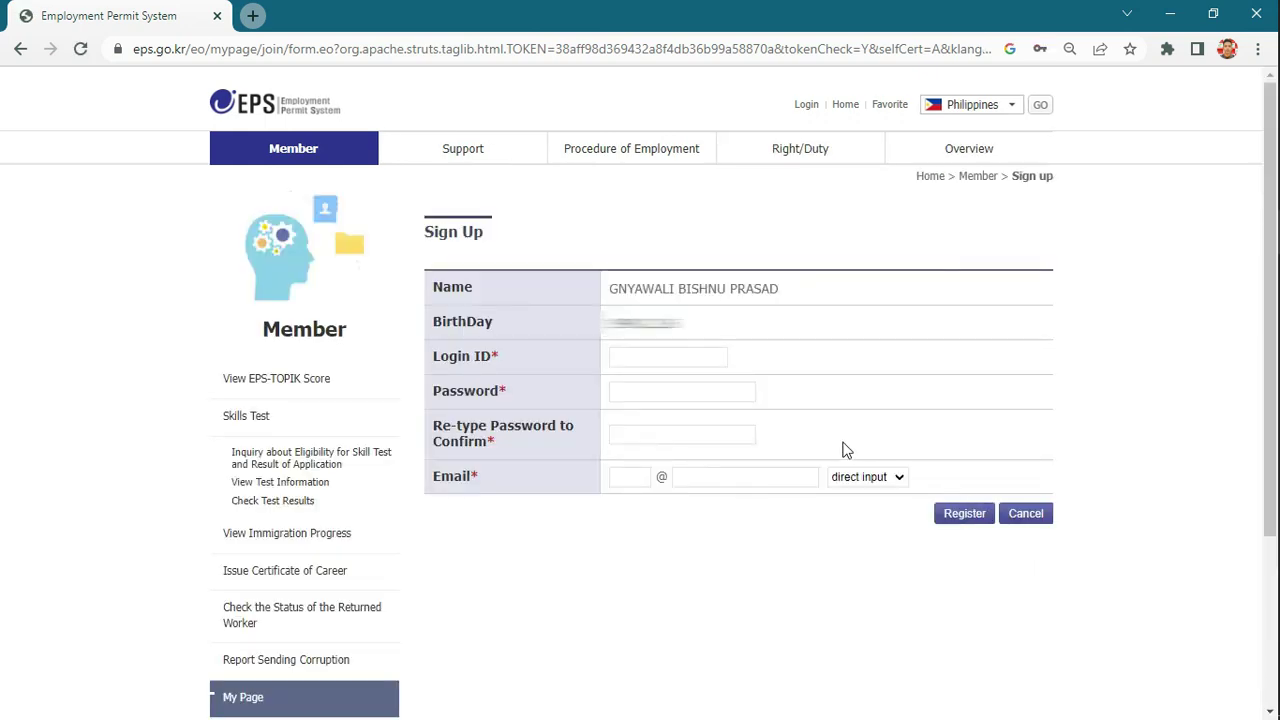
- Fill in the Login ID field with the chosen login name
key("super")
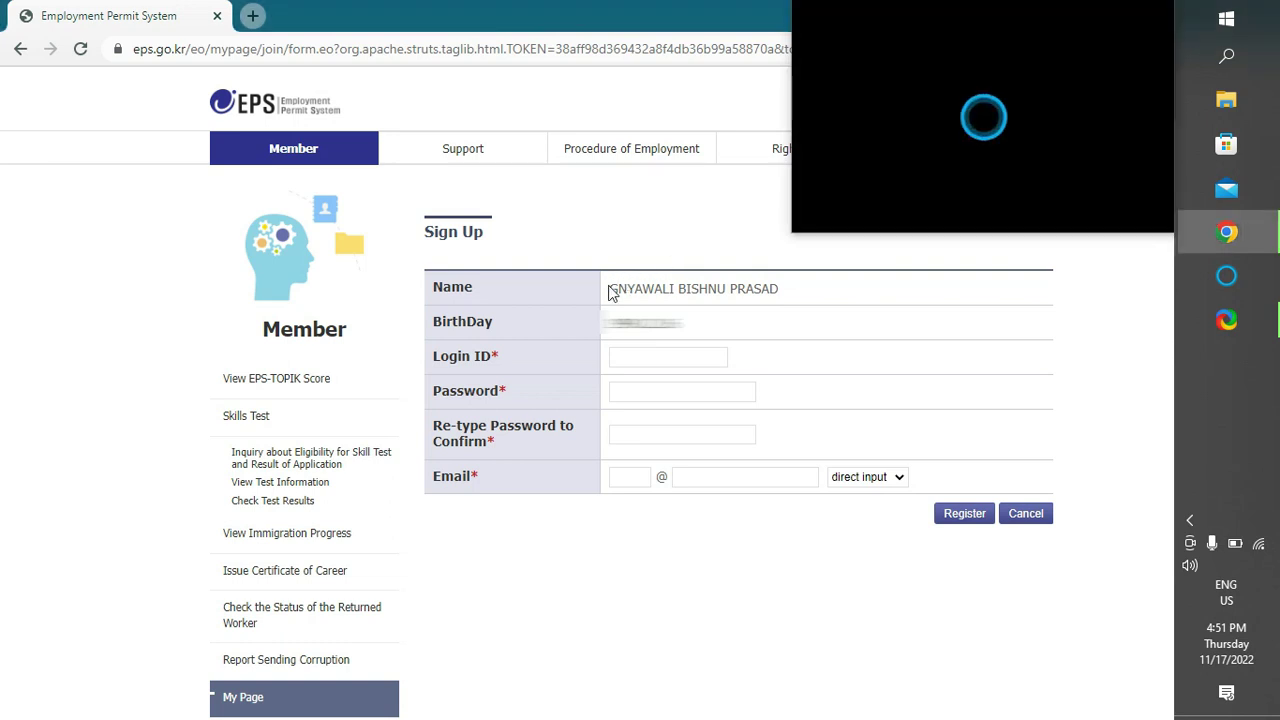
left_click_drag(611, 291, 800, 306)
left_click(800, 306)
left_click_drag(686, 292, 796, 302)
left_click(703, 316)
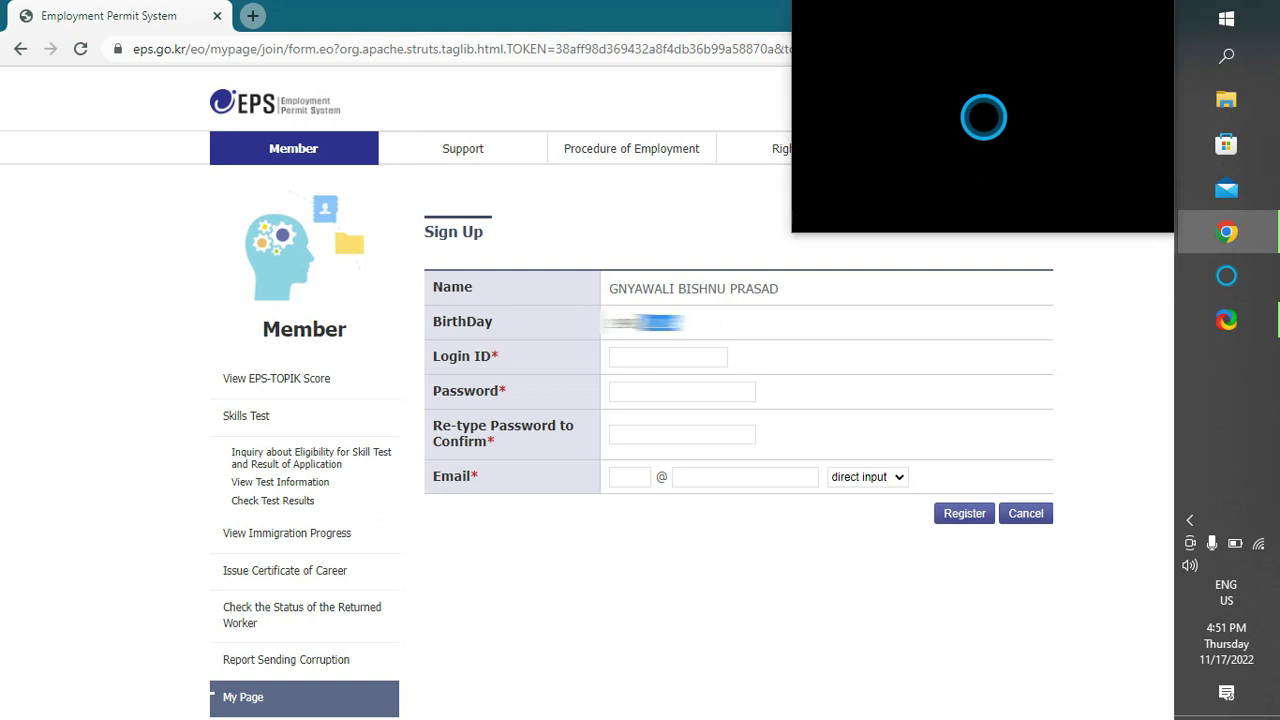
left_click(655, 349)
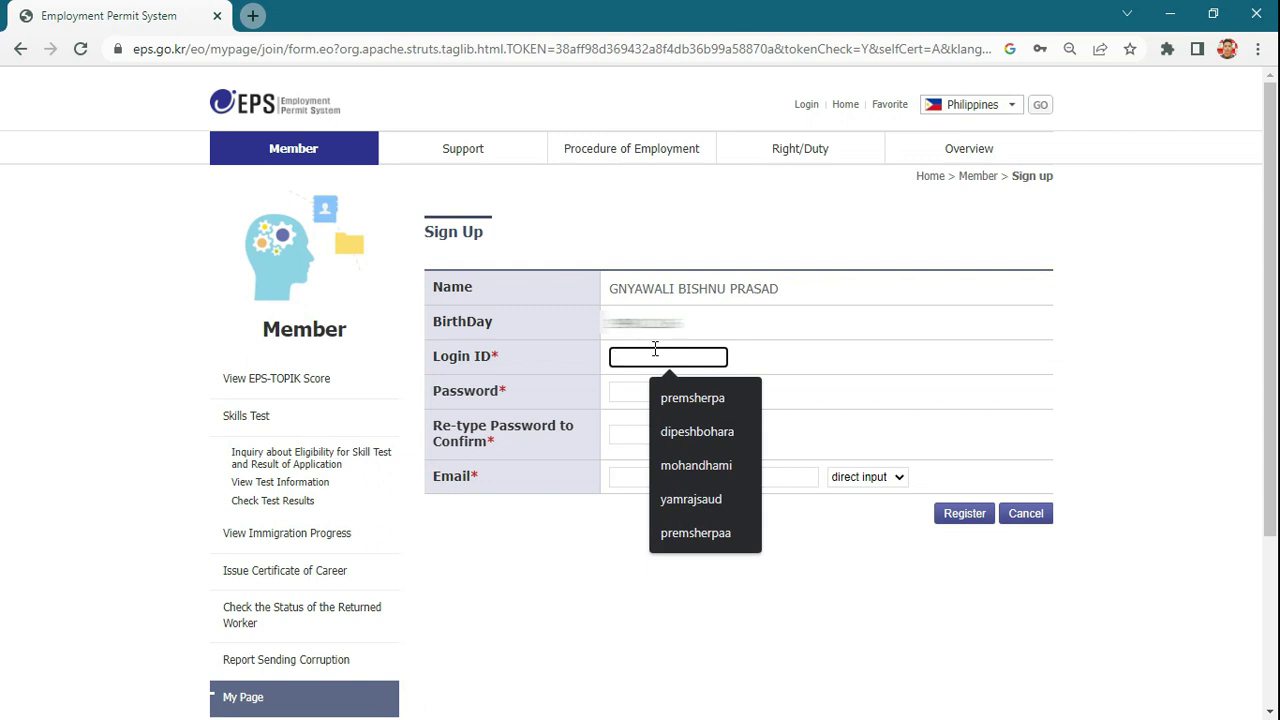
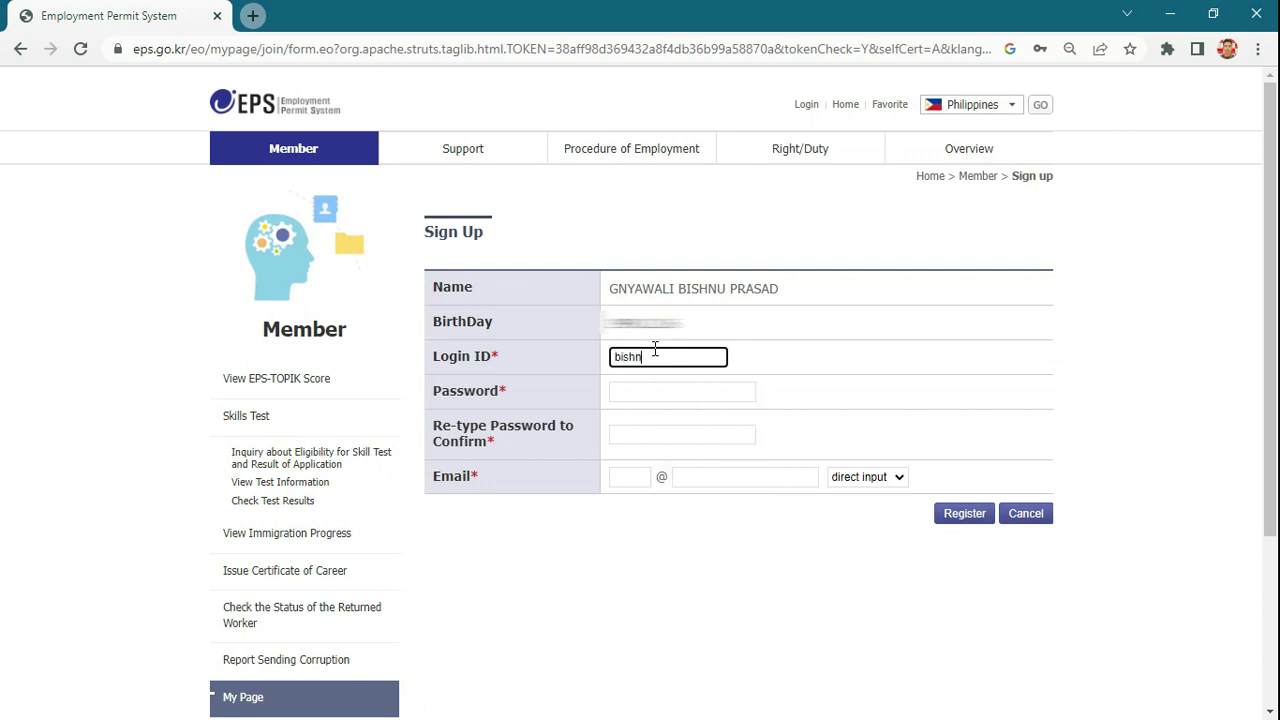
key("ctrl+a")
key("ctrl+x")
key("ctrl+v")
- Paste the account password into both the Password and Re-type Password fields
left_click(641, 397)
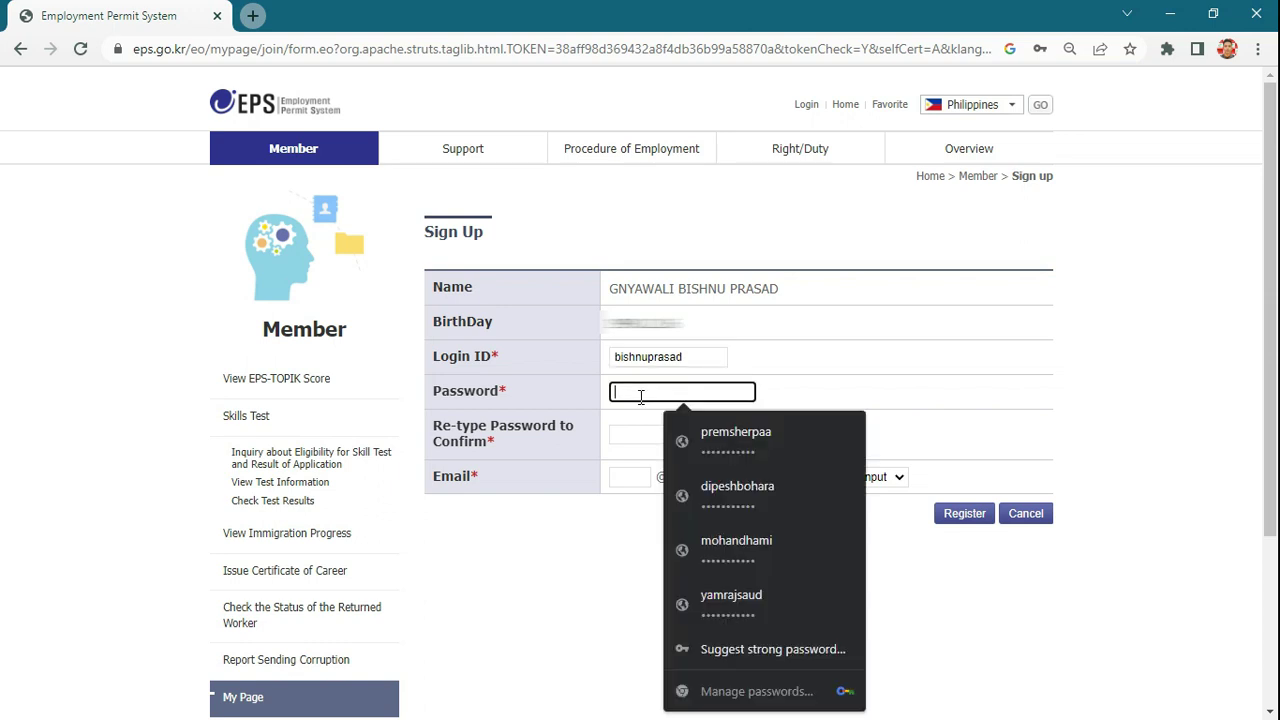
key("ctrl+v")
left_click(624, 450)
left_click(635, 440)
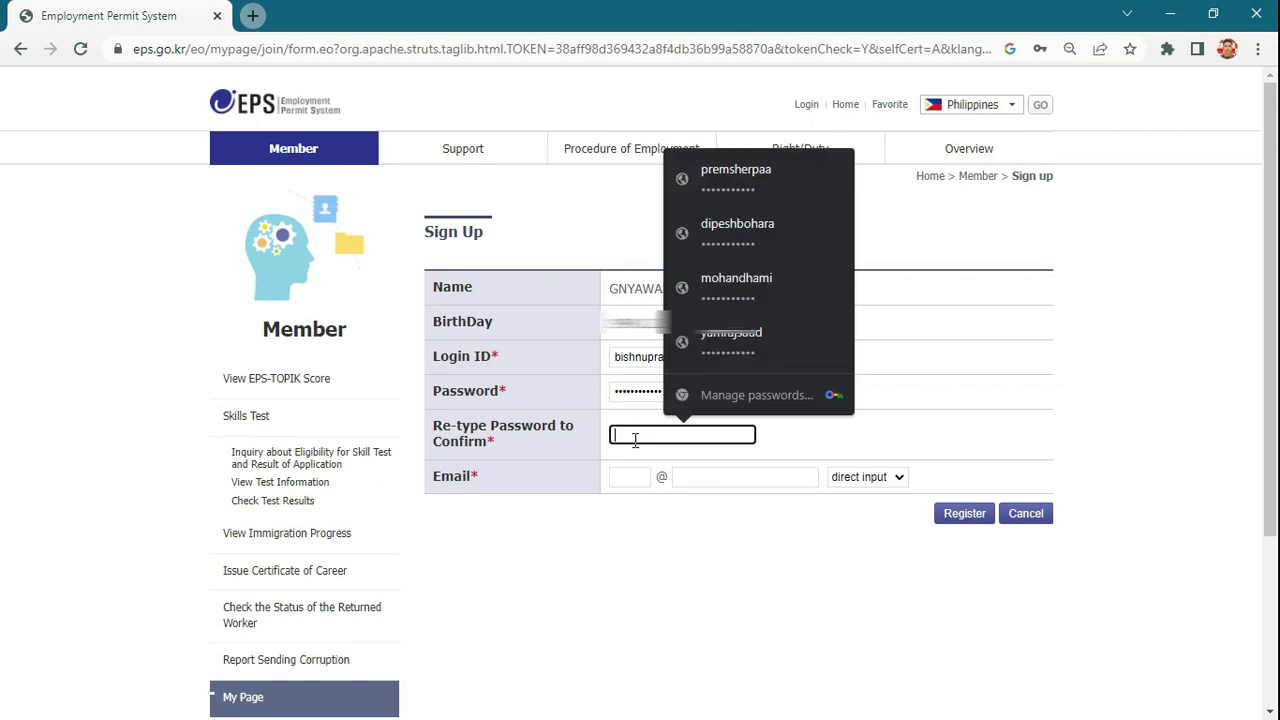
key("ctrl+v")
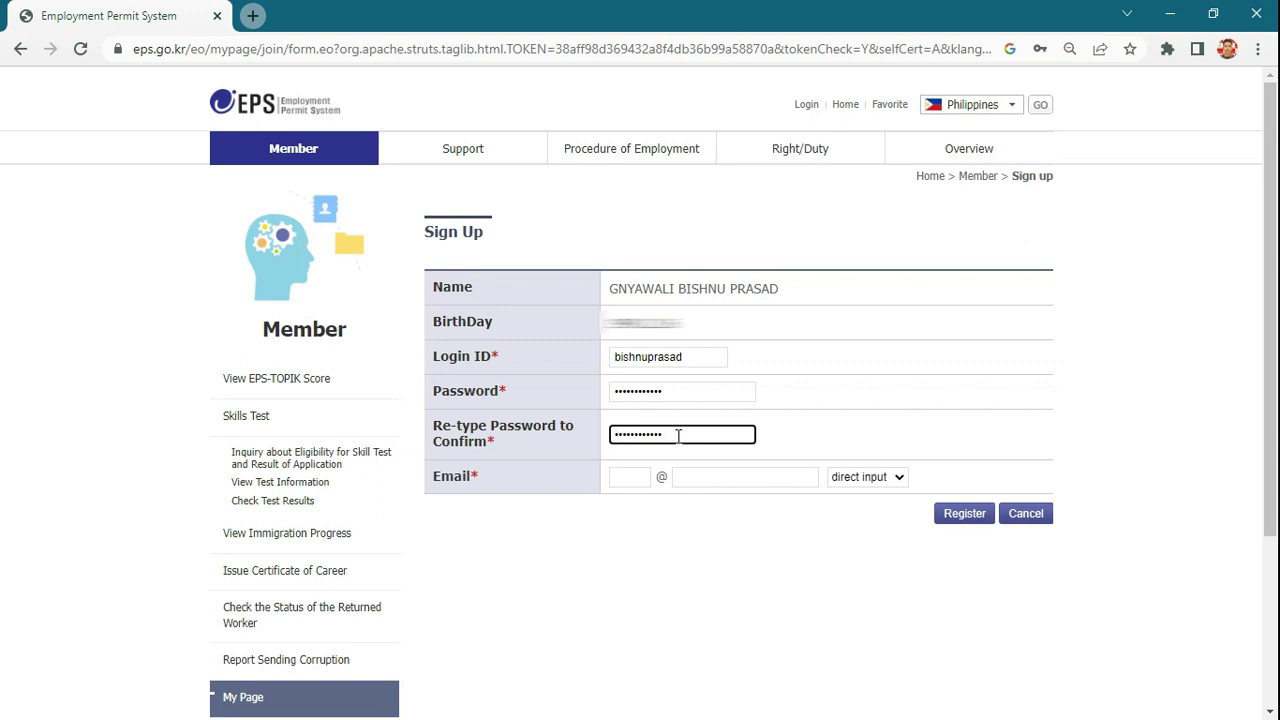
left_click(704, 360)
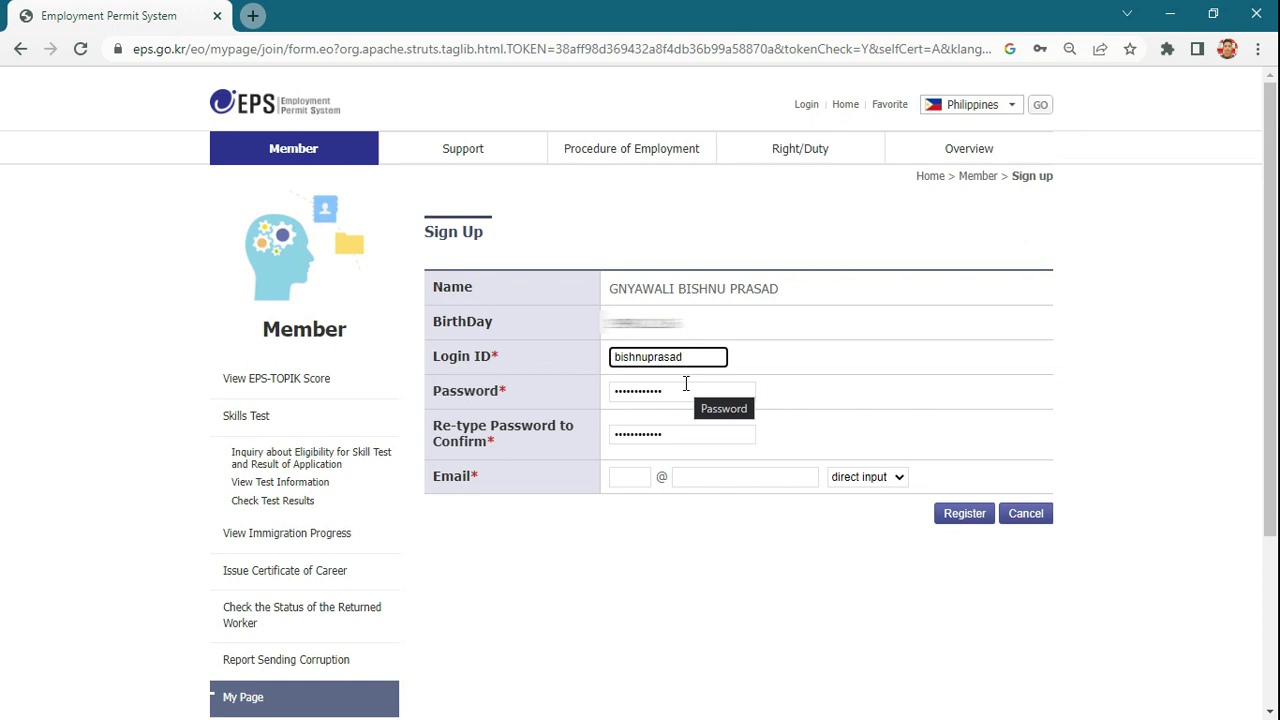
- Enter the applicant's e-mail address into the Email name and domain fields
left_click(615, 479)
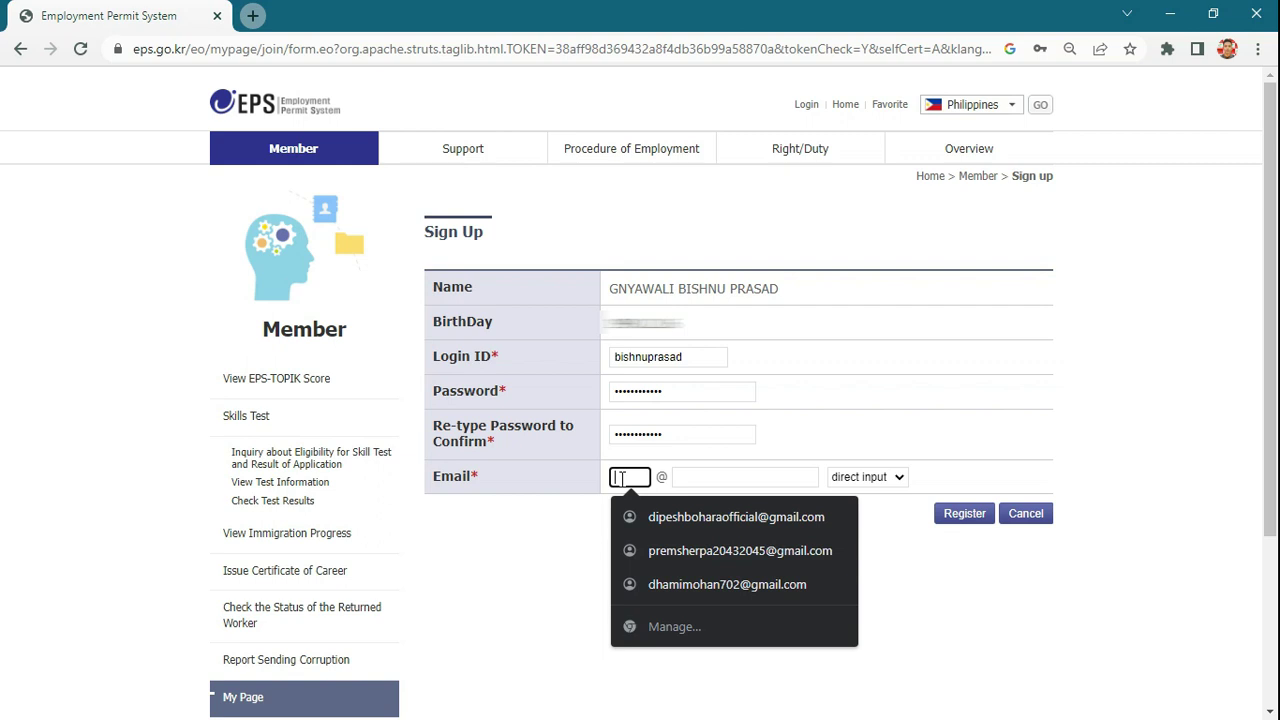
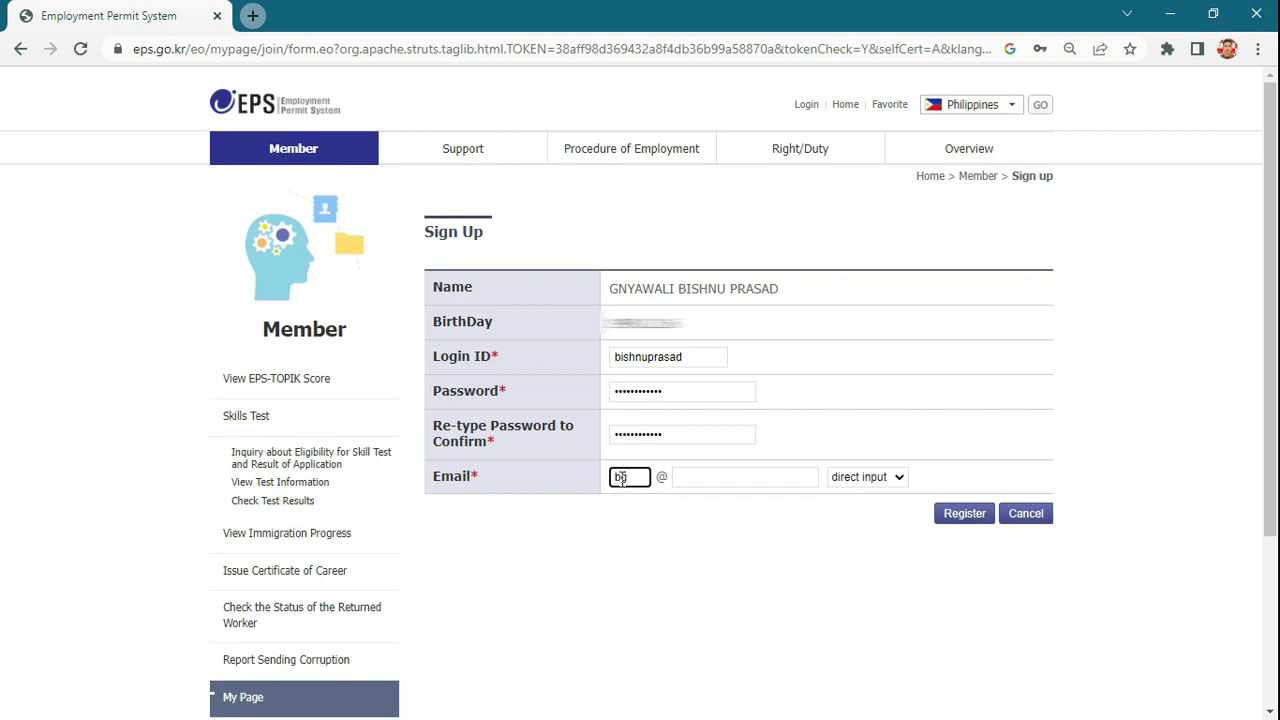
left_click(718, 479)
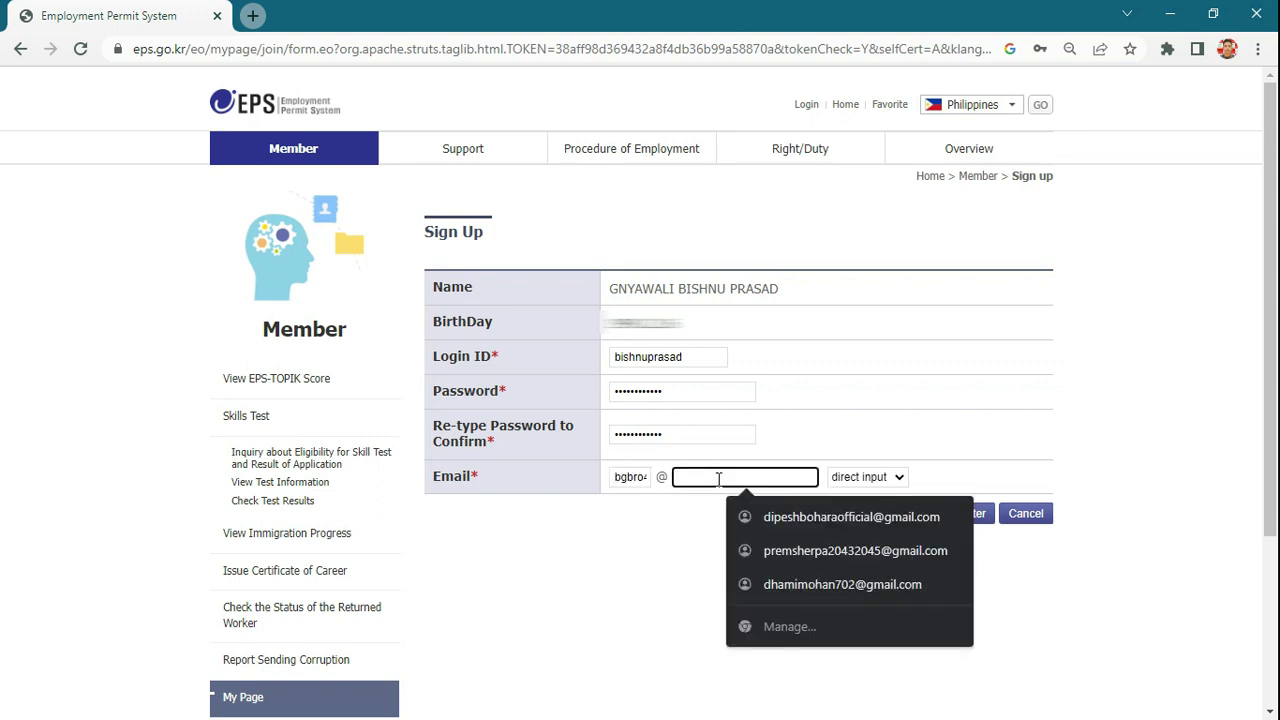
left_click(630, 477)
double_click(630, 477)
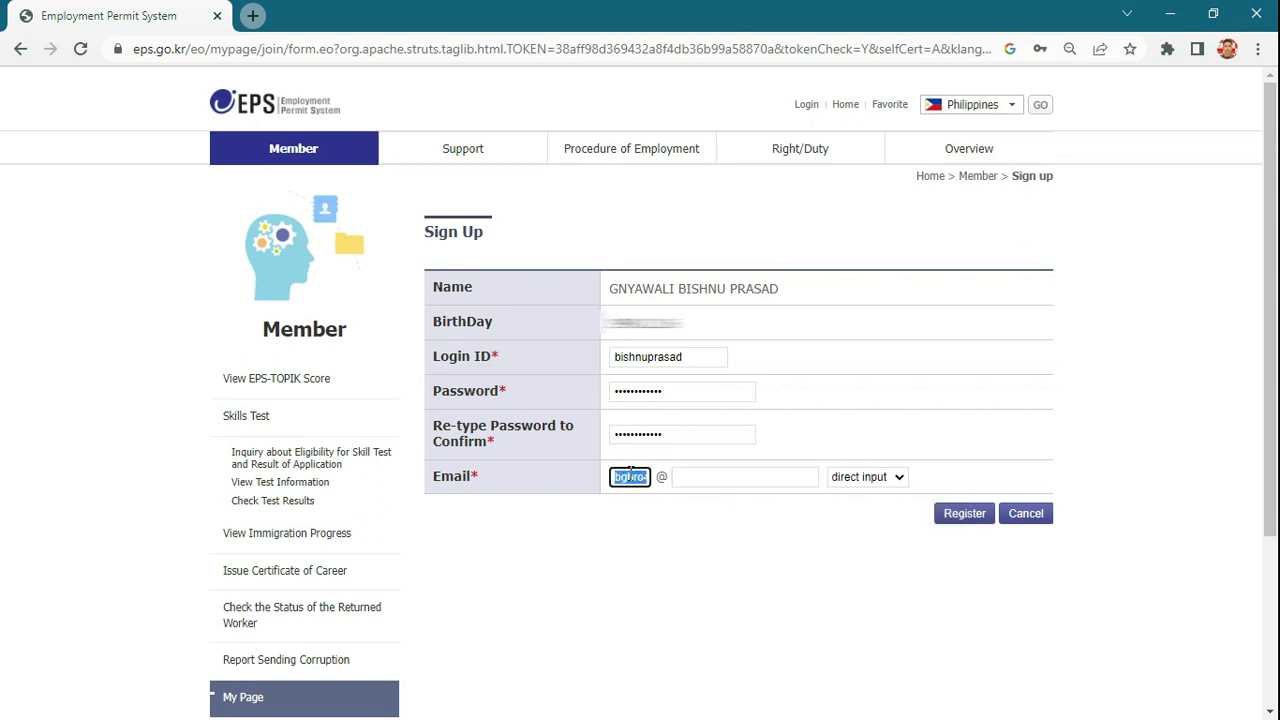
key("BackSpace")
key("ctrl+v")
left_click(742, 480)
key("ctrl+v")
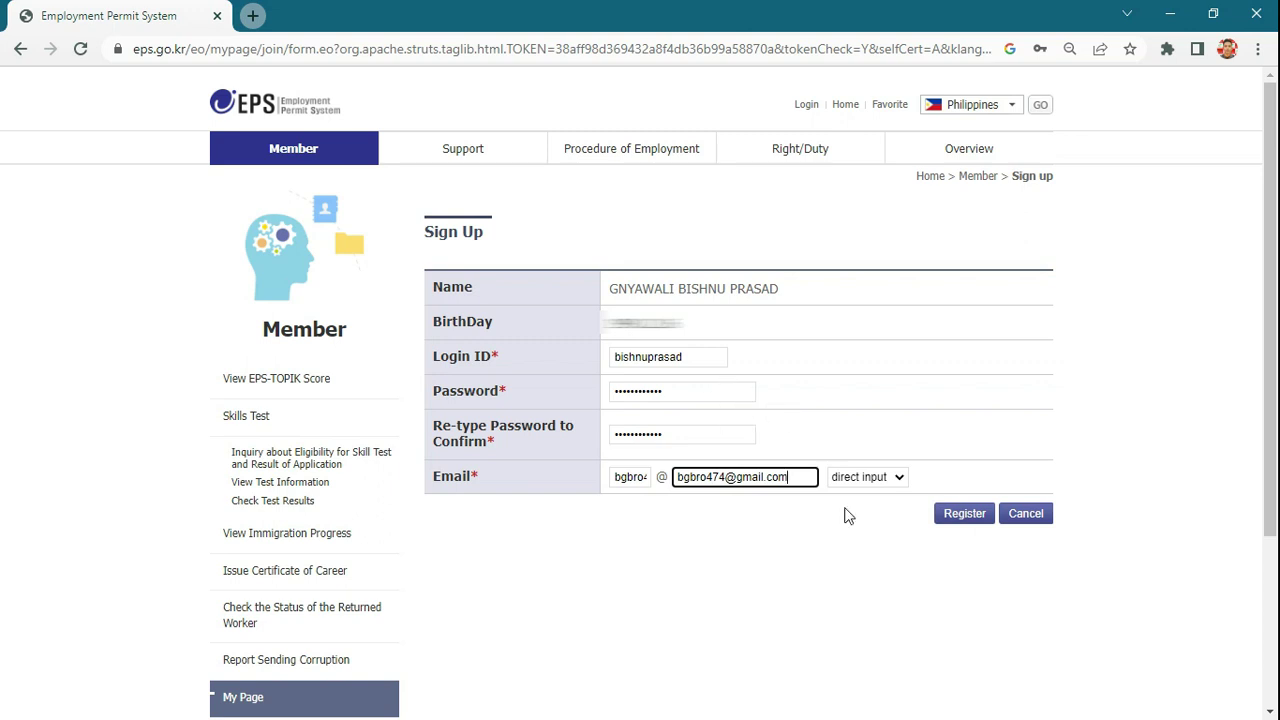
left_click(850, 576)
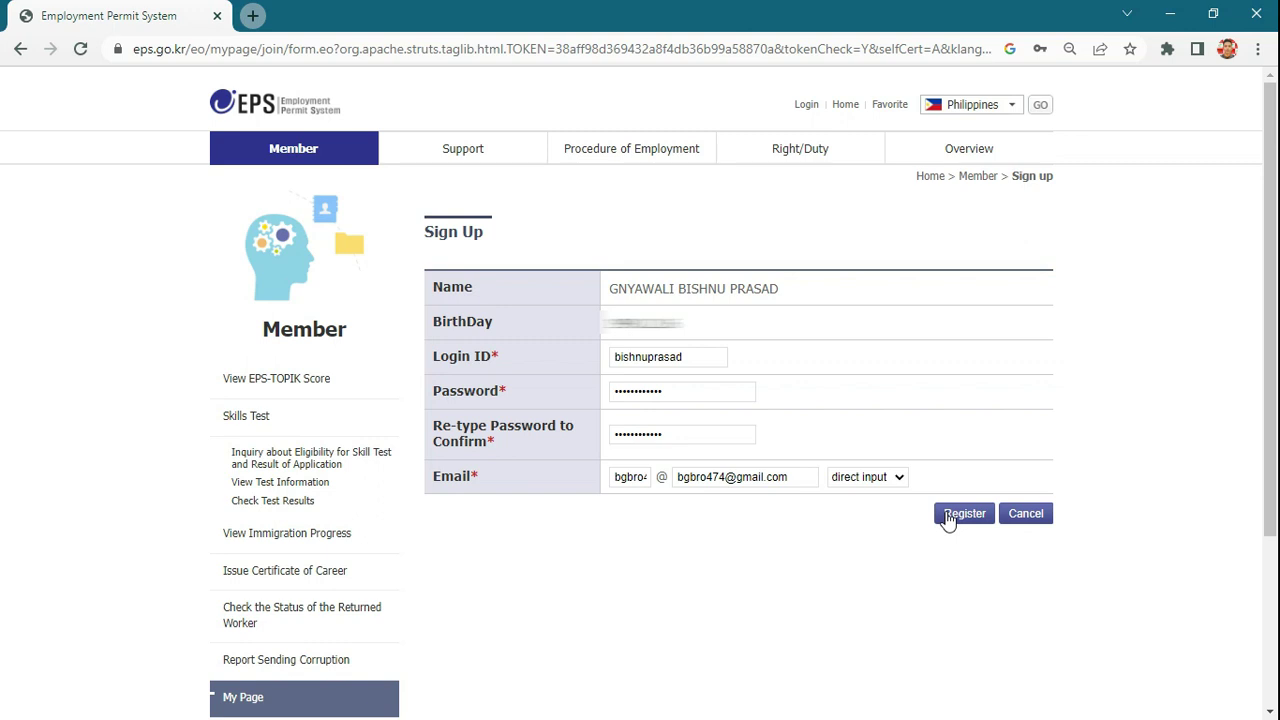
- Submit the form, then after the letters-and-numbers warning add '1' to the password confirmation
left_click(948, 520)
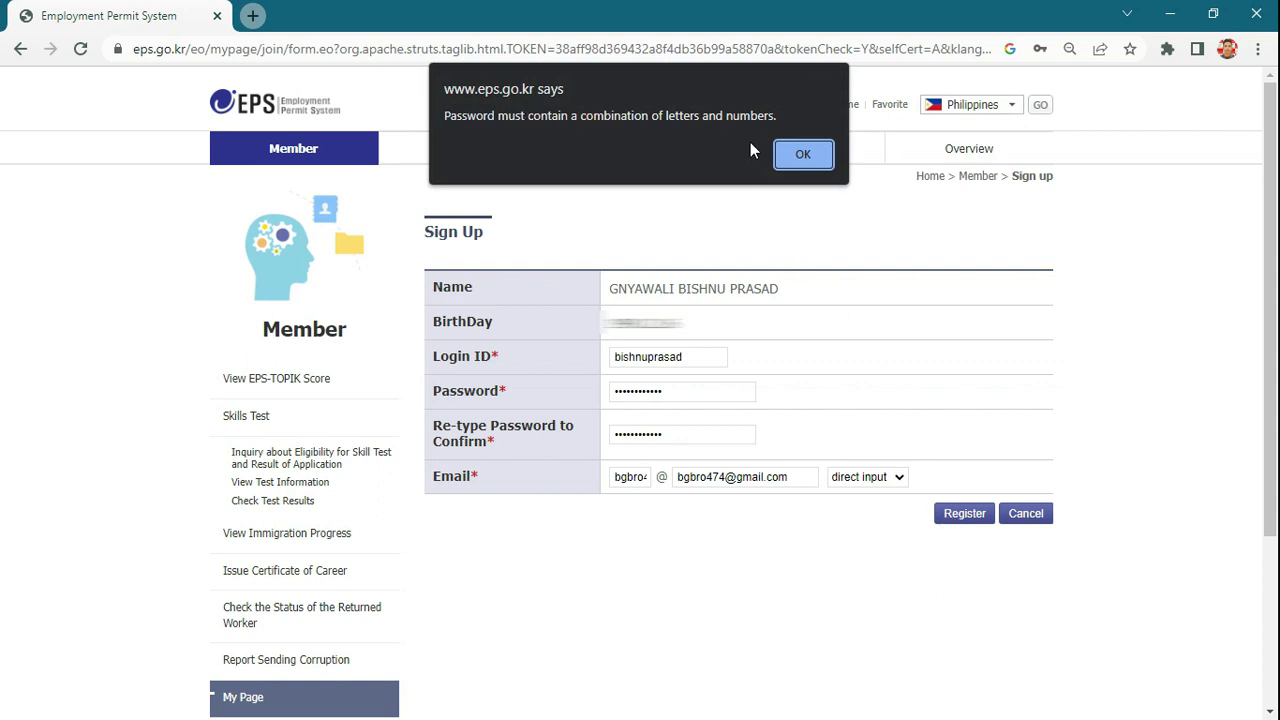
left_click(788, 155)
left_click(700, 390)
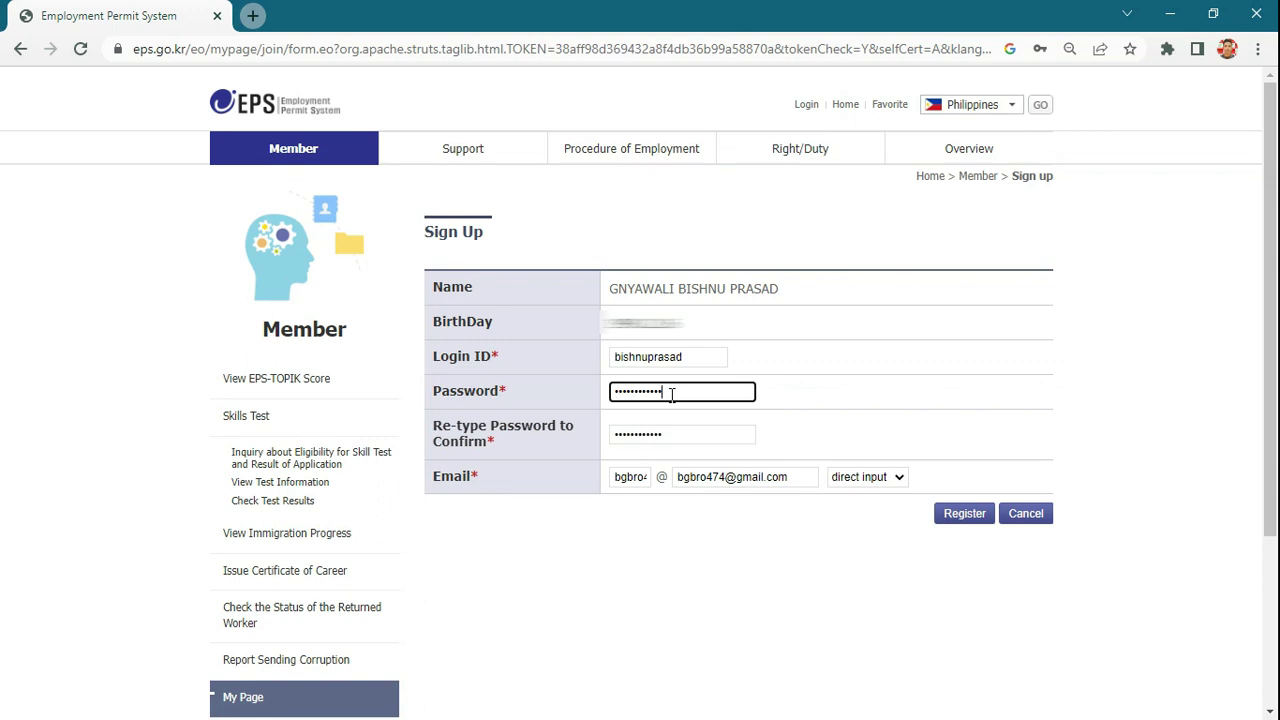
left_click(615, 391)
left_click(668, 392)
left_click(670, 434)
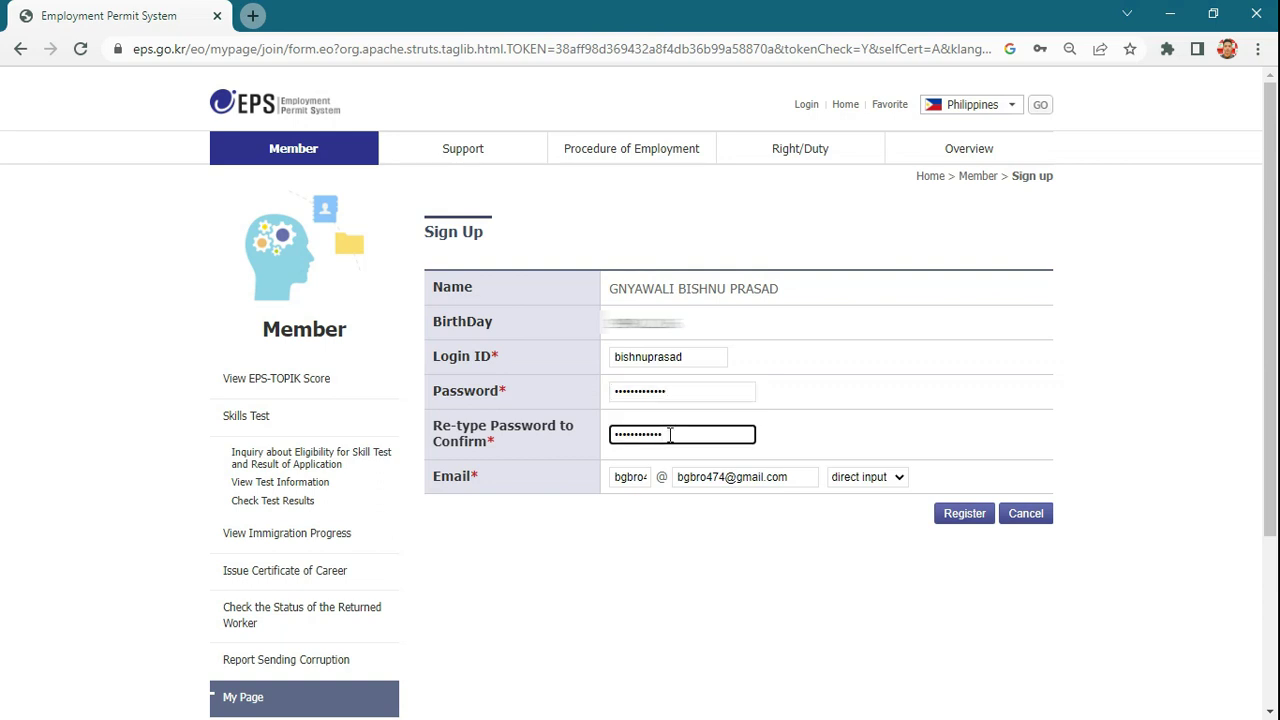
type("1")
- Submit the registration and cancel after the login-ID-already-in-use alert
left_click(961, 523)
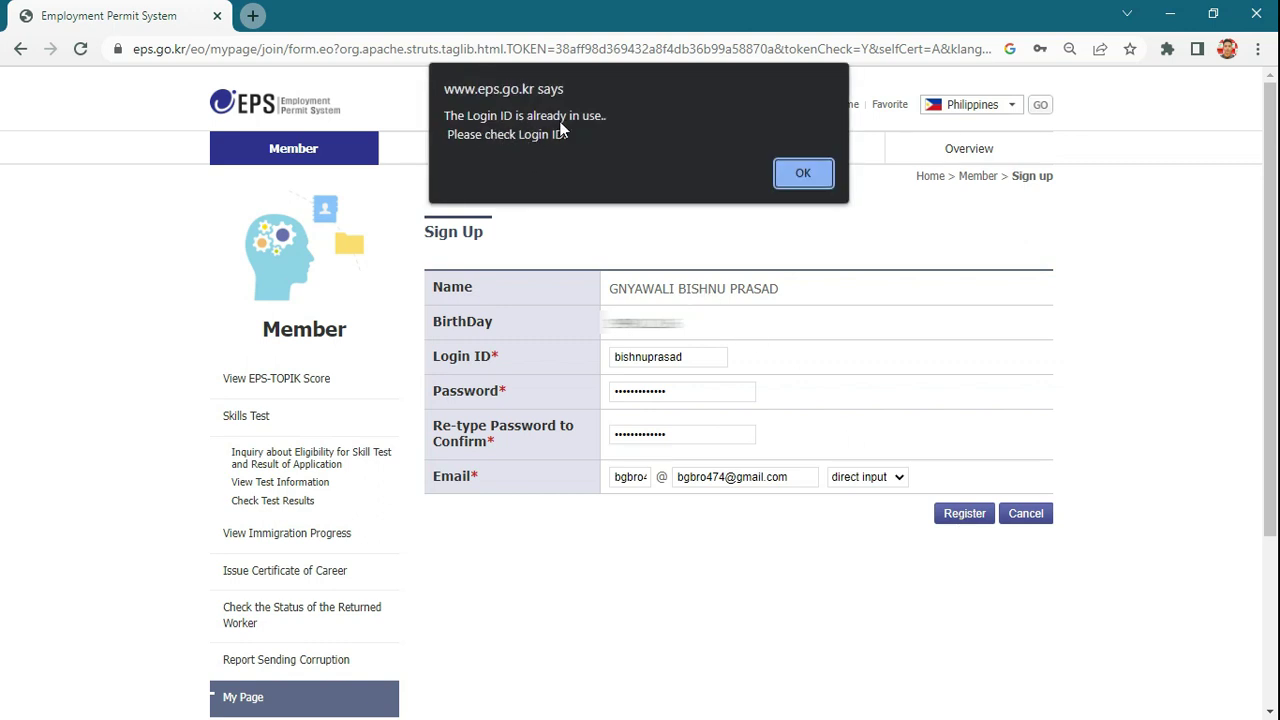
left_click(788, 176)
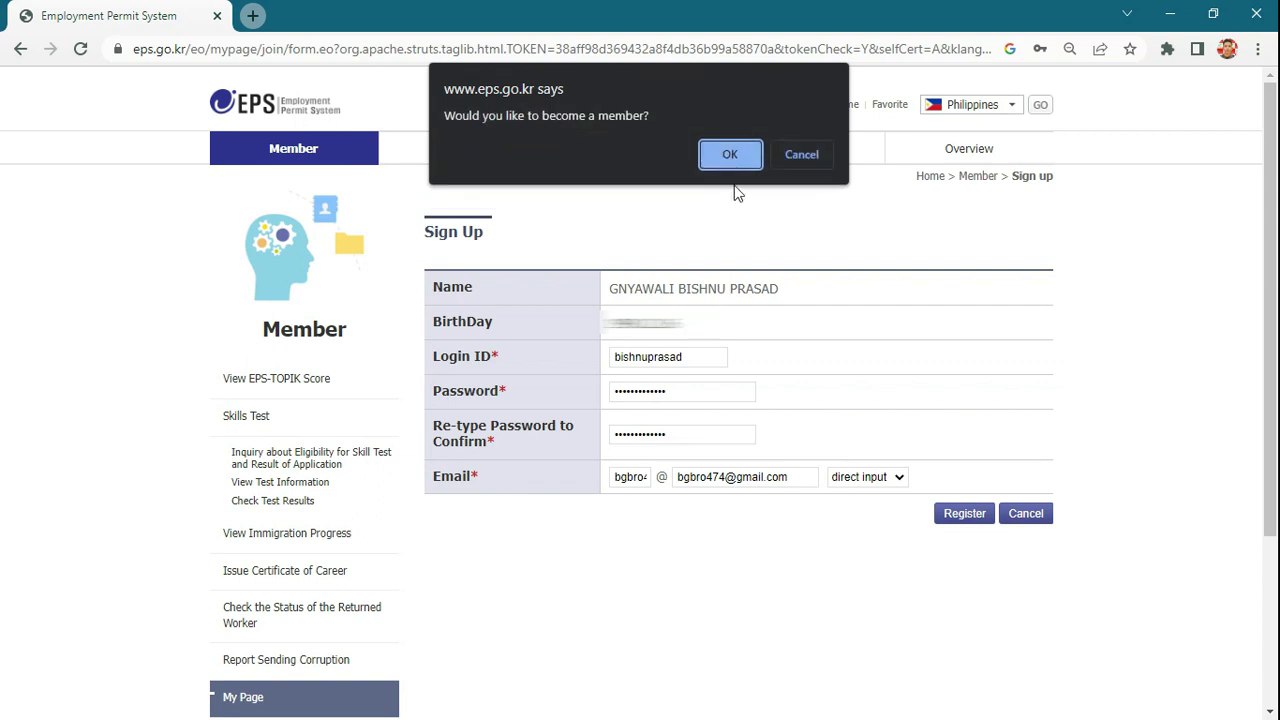
left_click(780, 160)
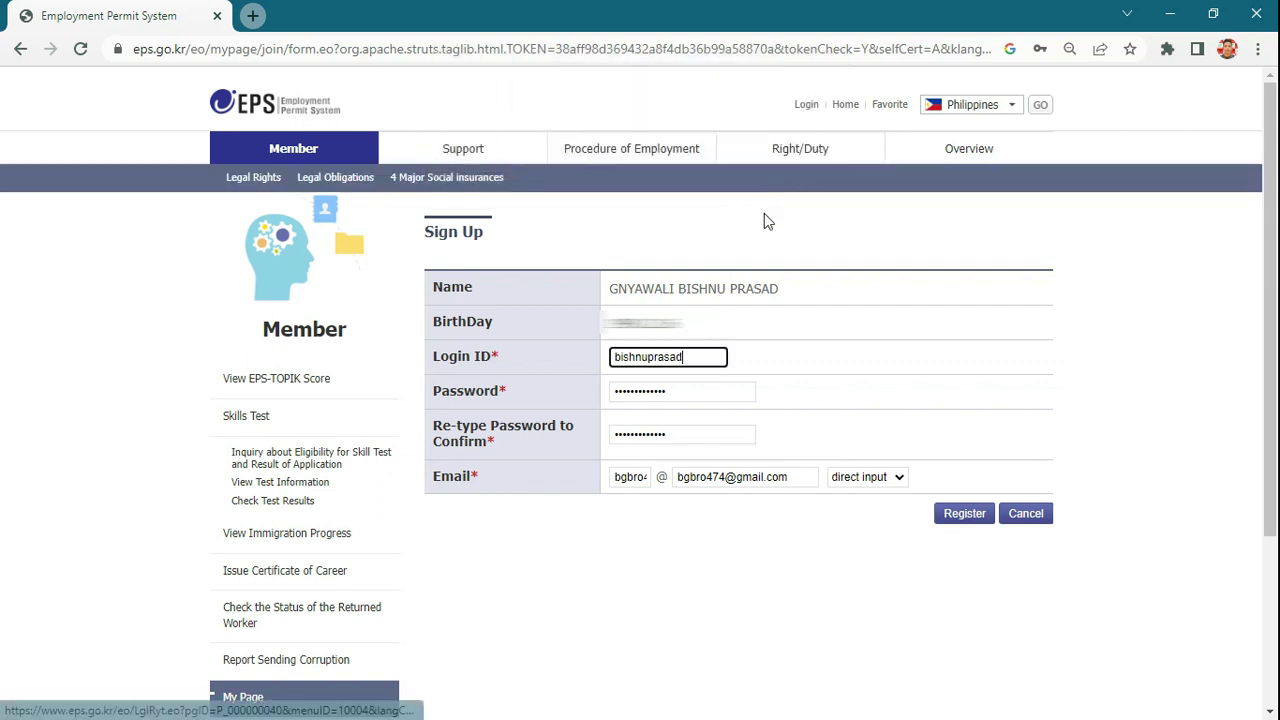
- Append 'd' to the Login ID, register again and confirm membership
double_click(696, 360)
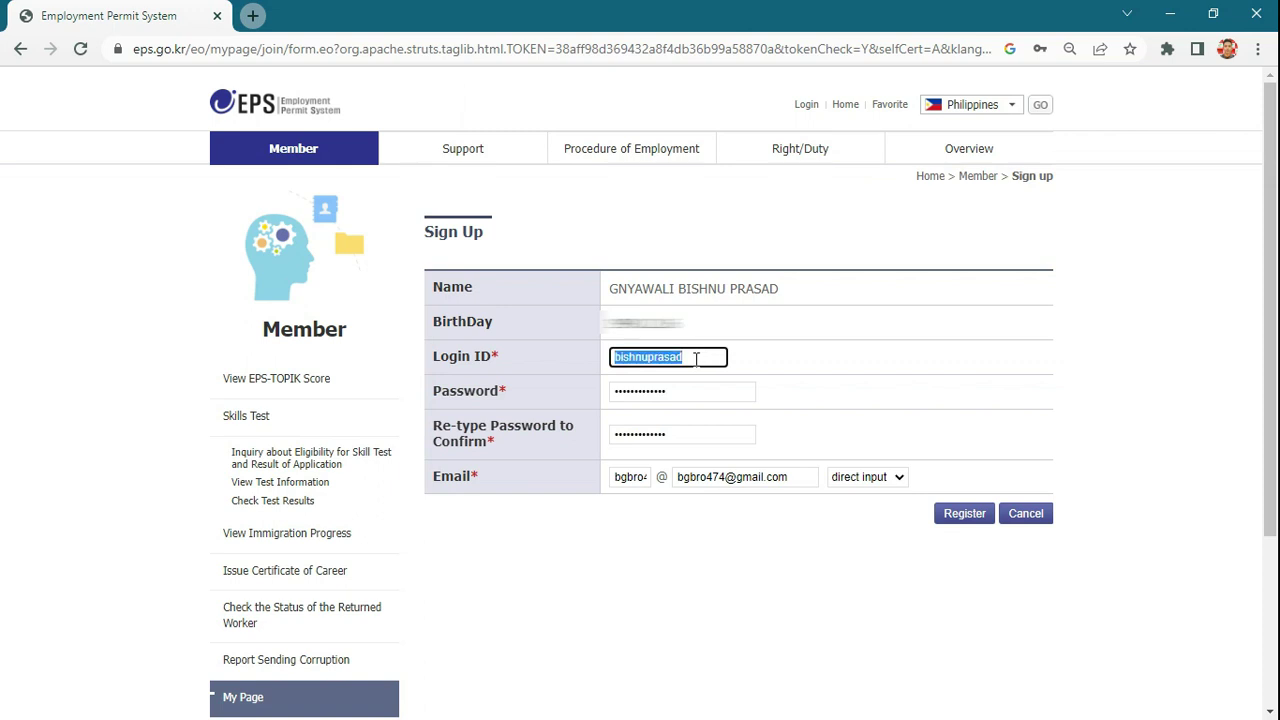
left_click(696, 360)
type("d")
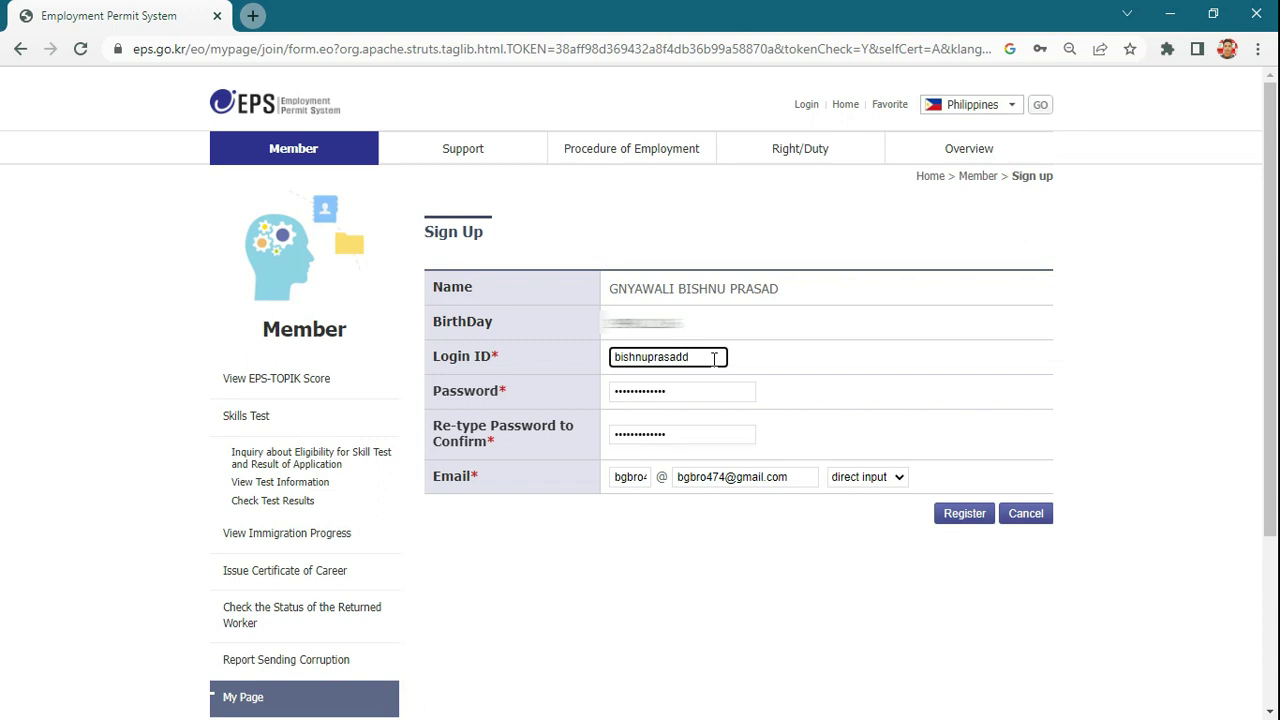
key("BackSpace")
type("d")
left_click(966, 521)
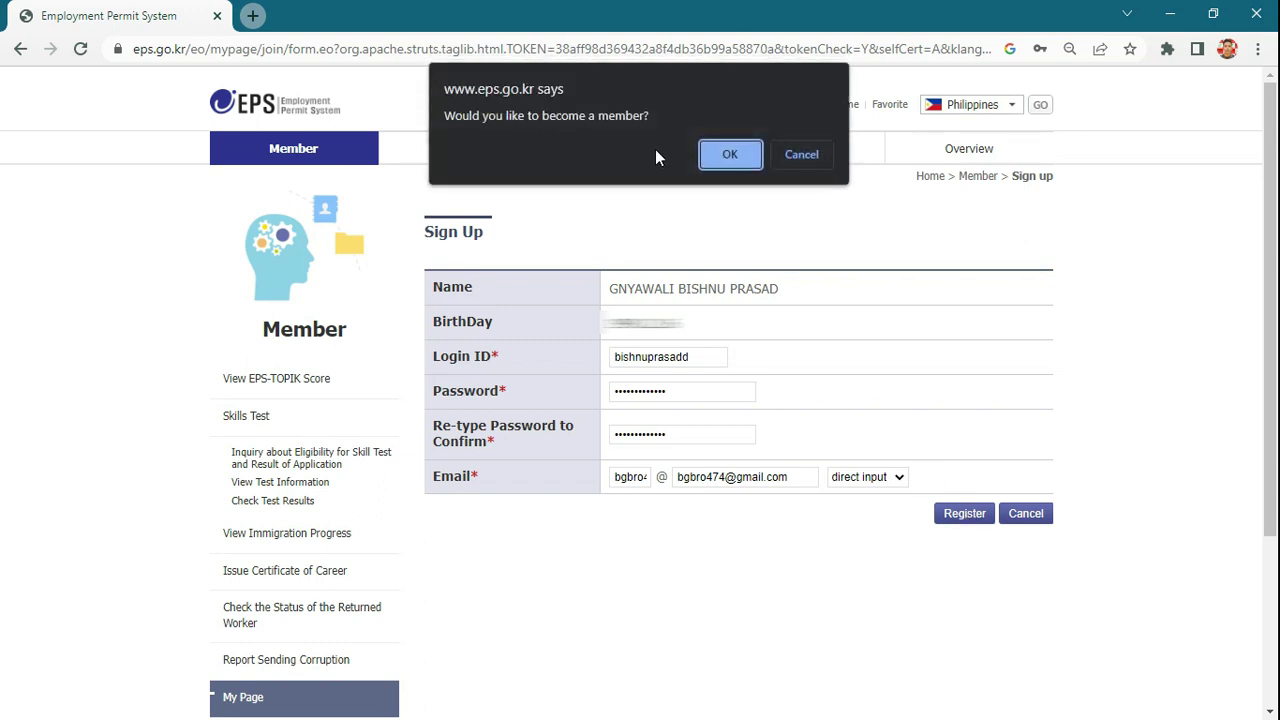
left_click(729, 157)
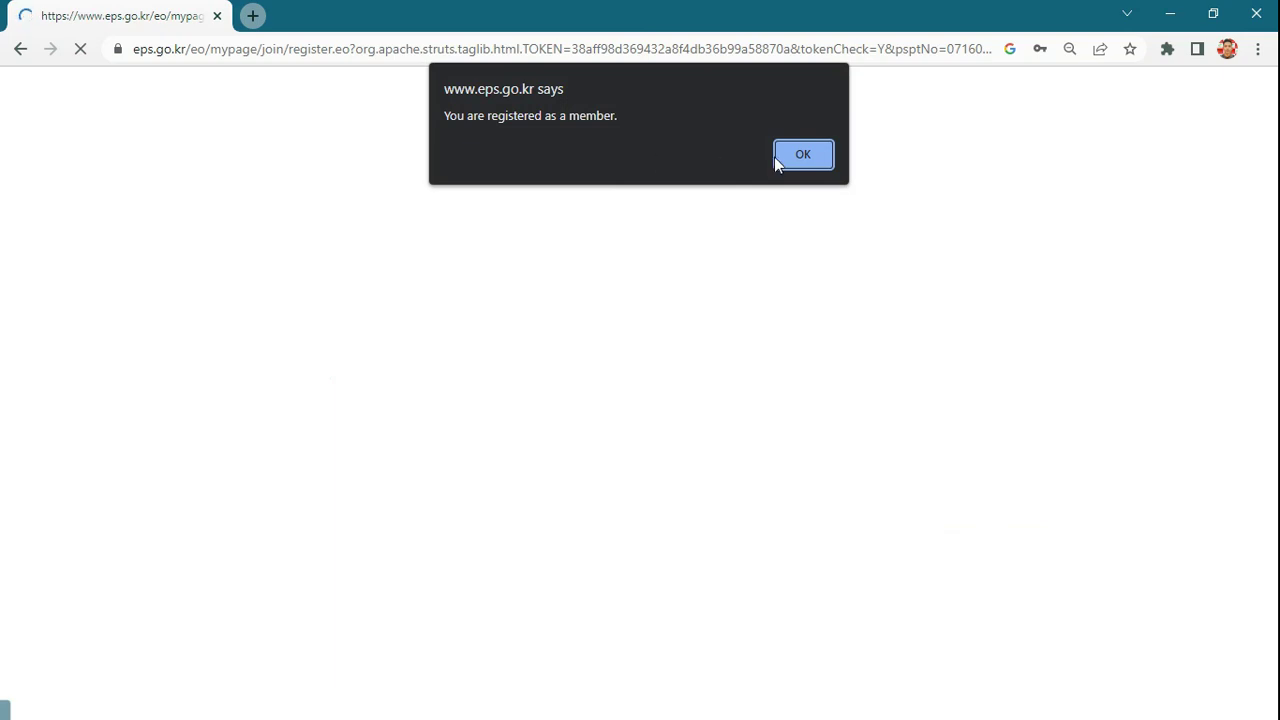
- Acknowledge the registration message and save the new login in Chrome
left_click(806, 160)
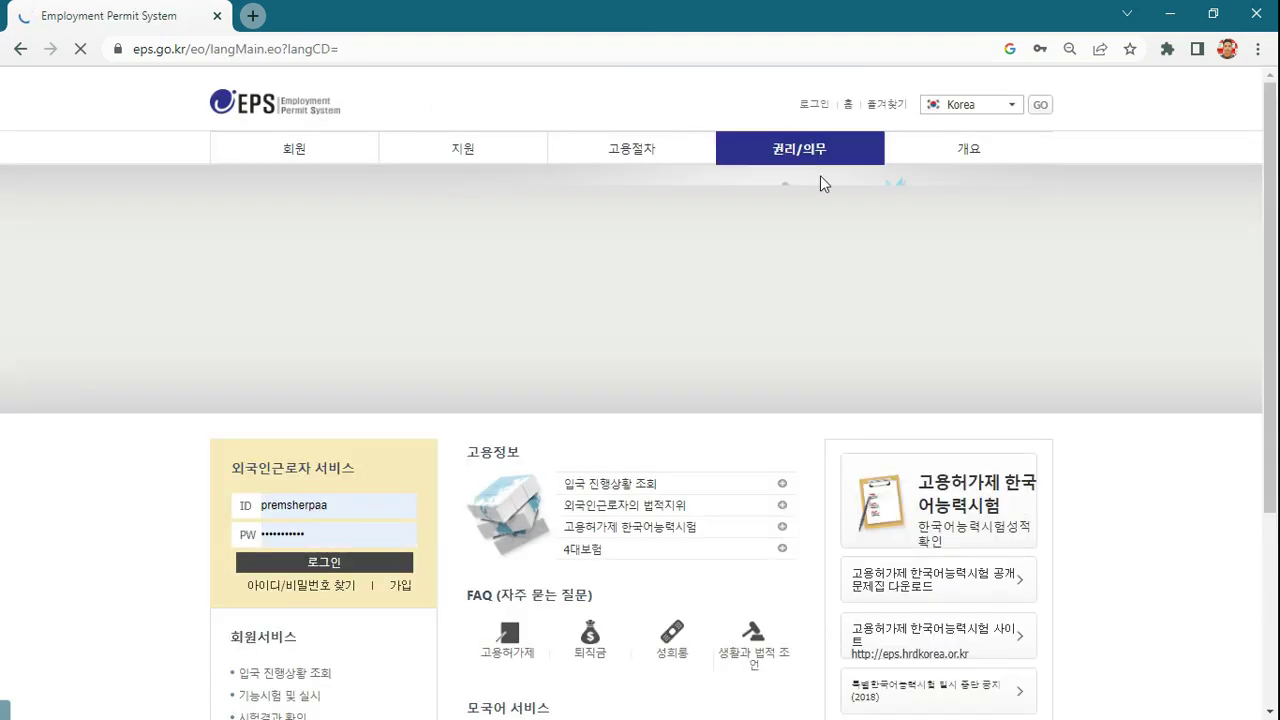
scroll(676, 316, "down", 1)
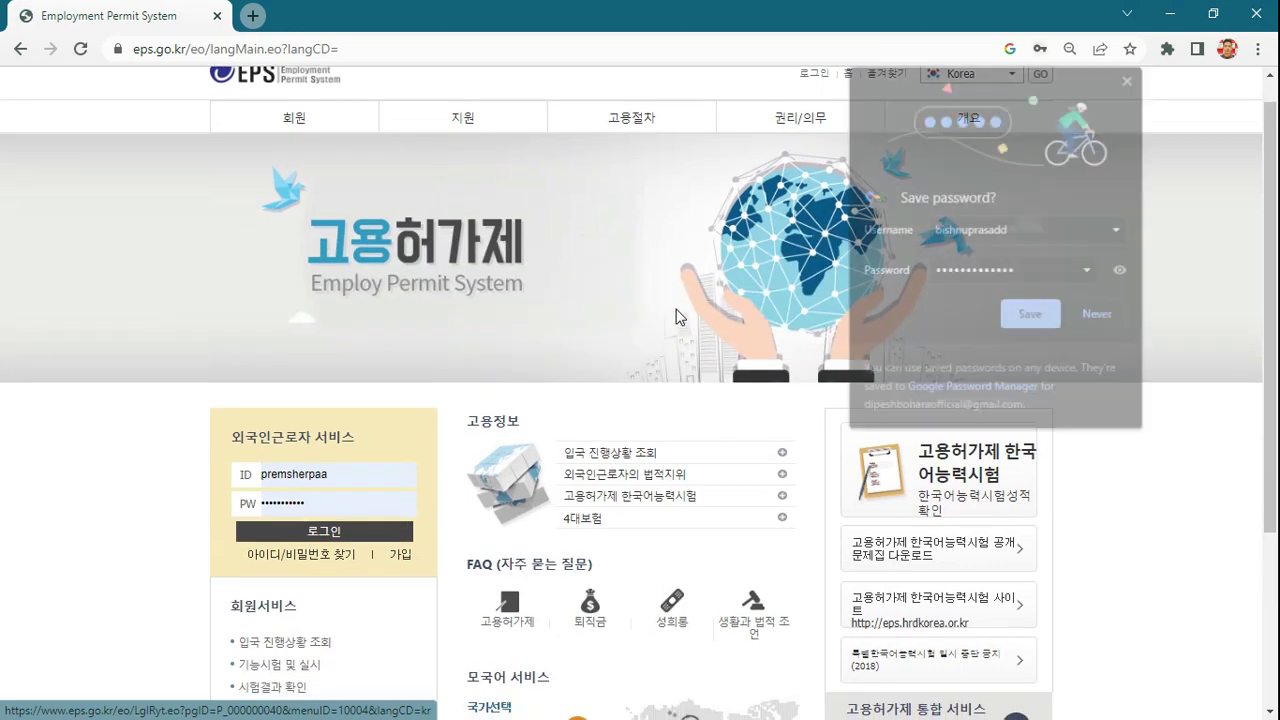
left_click(1029, 317)
scroll(867, 290, "up", 1)
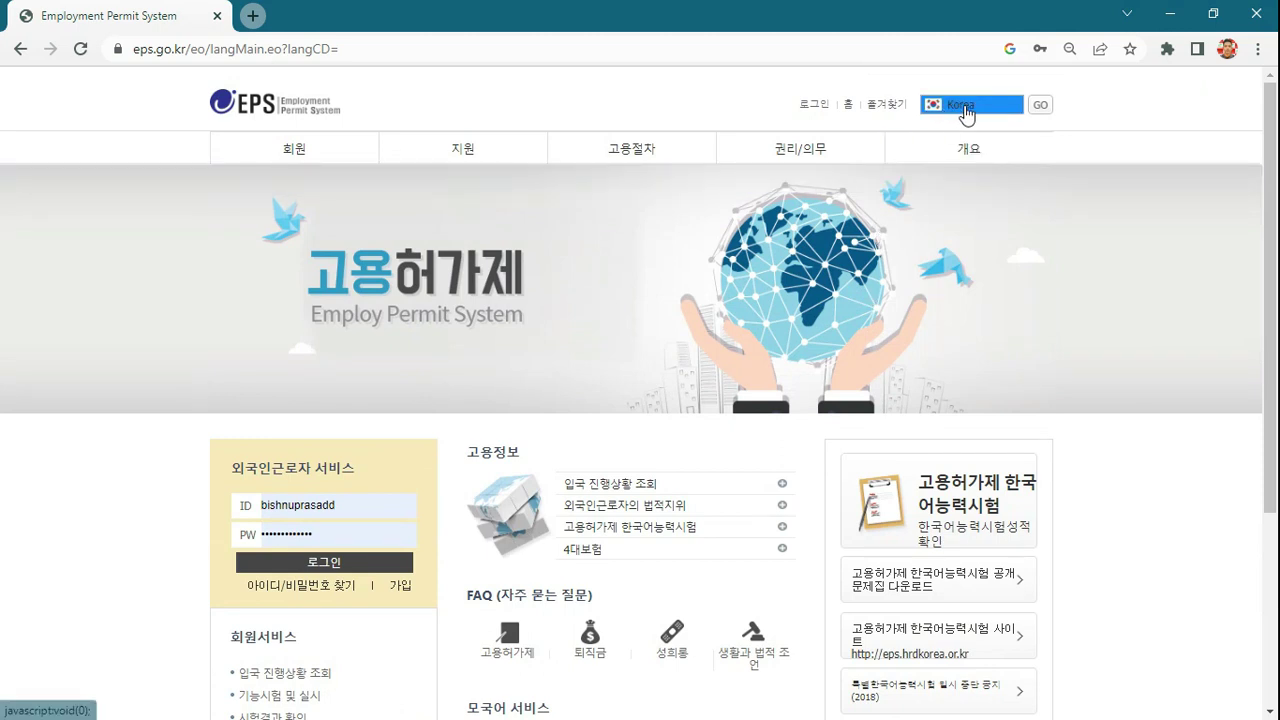
- Log in with the new account and show the Philippines English version of the site
left_click(965, 112)
left_click(975, 314)
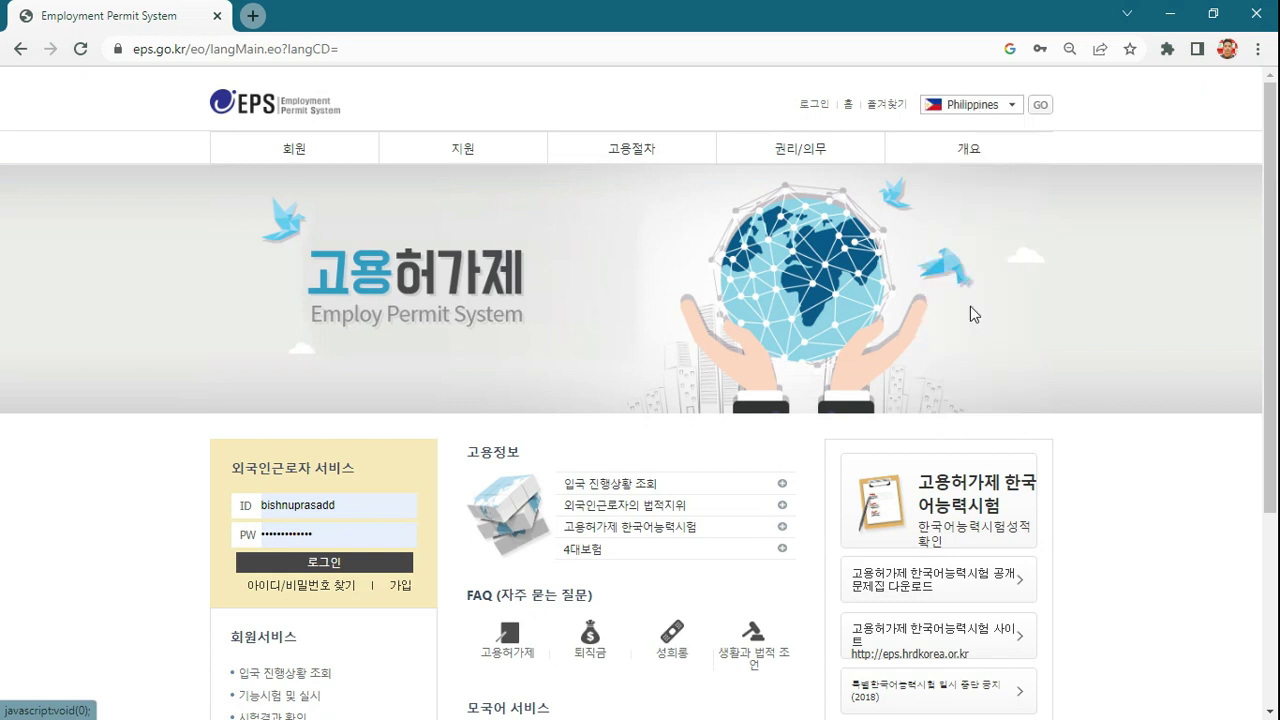
left_click(1037, 110)
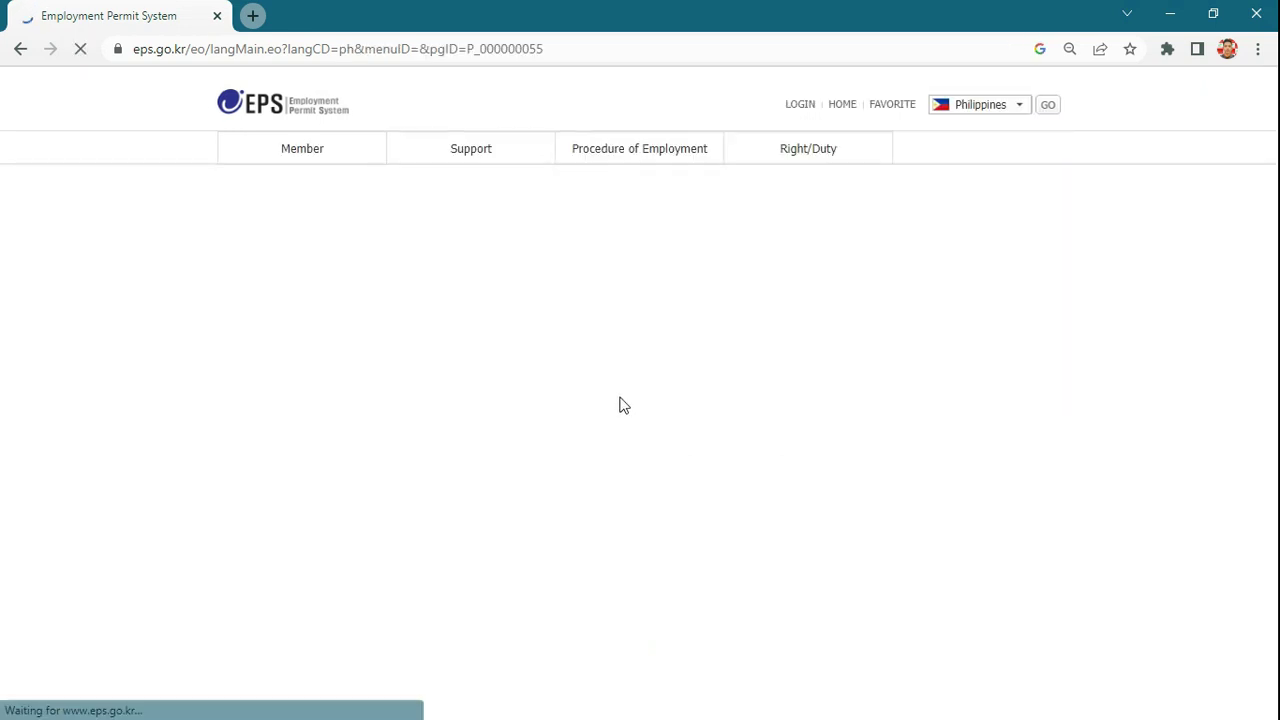
scroll(612, 422, "down", 2)
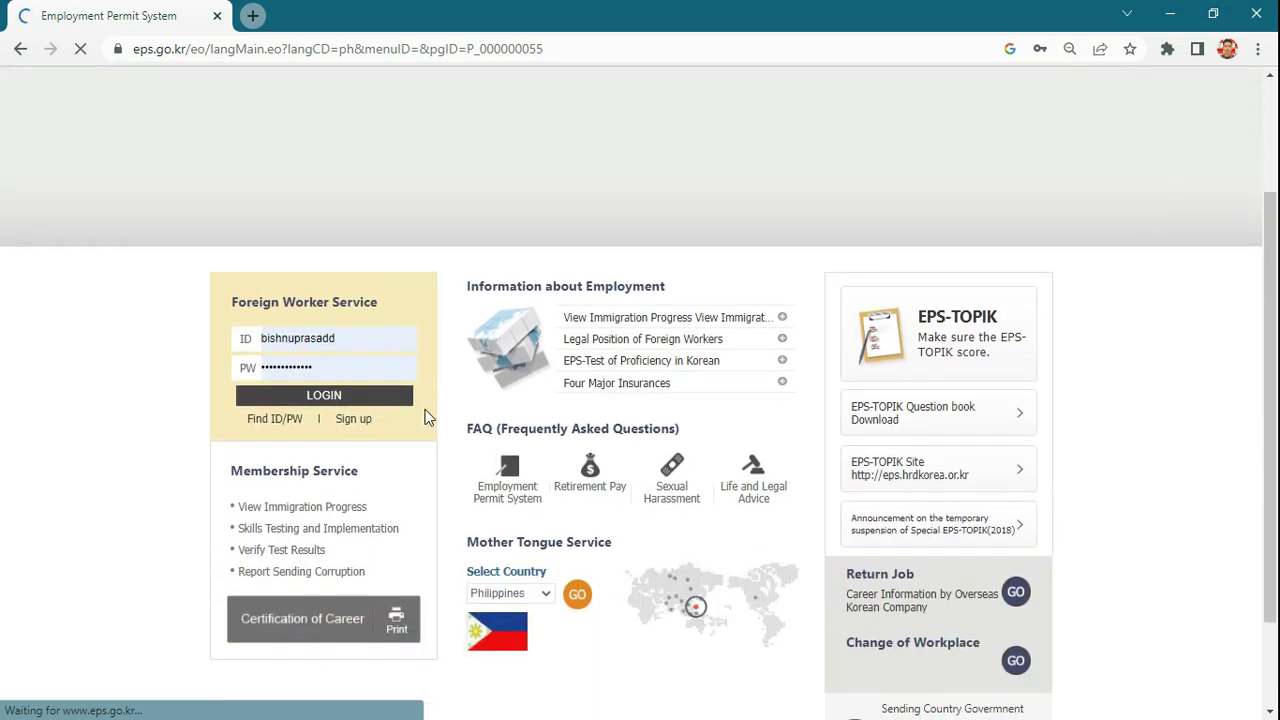
left_click(390, 397)
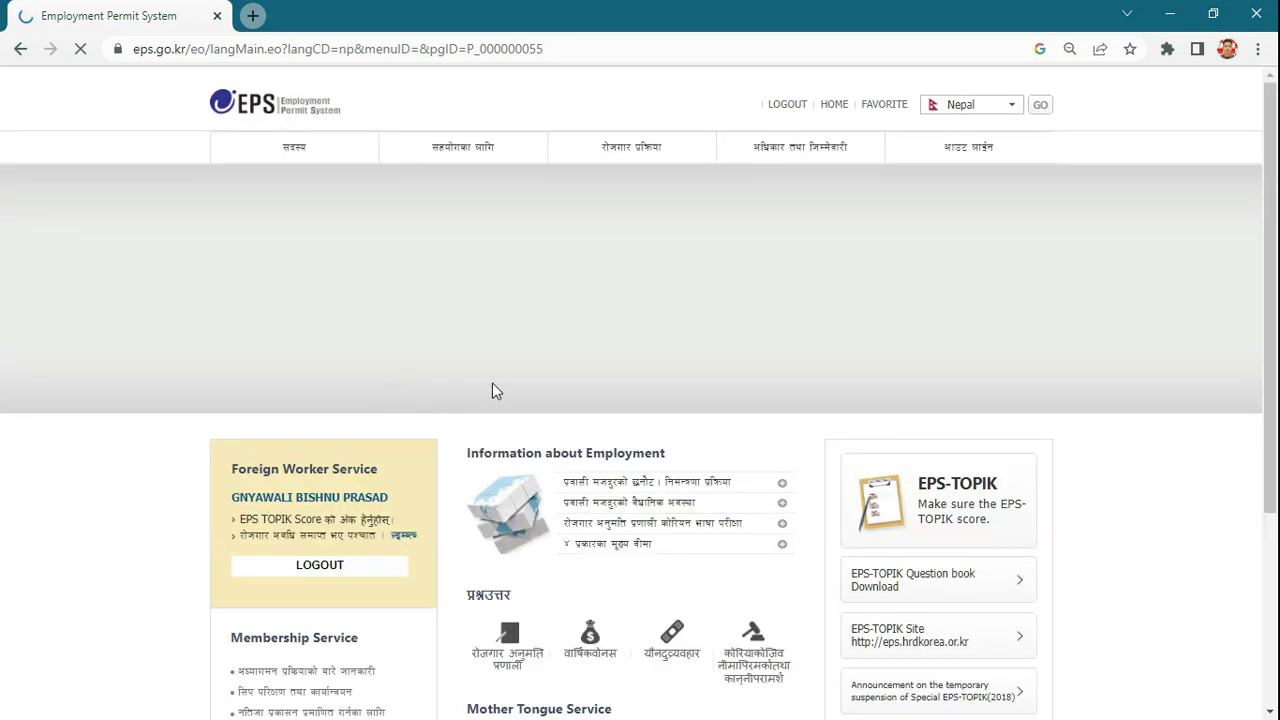
scroll(990, 95, "down", 1)
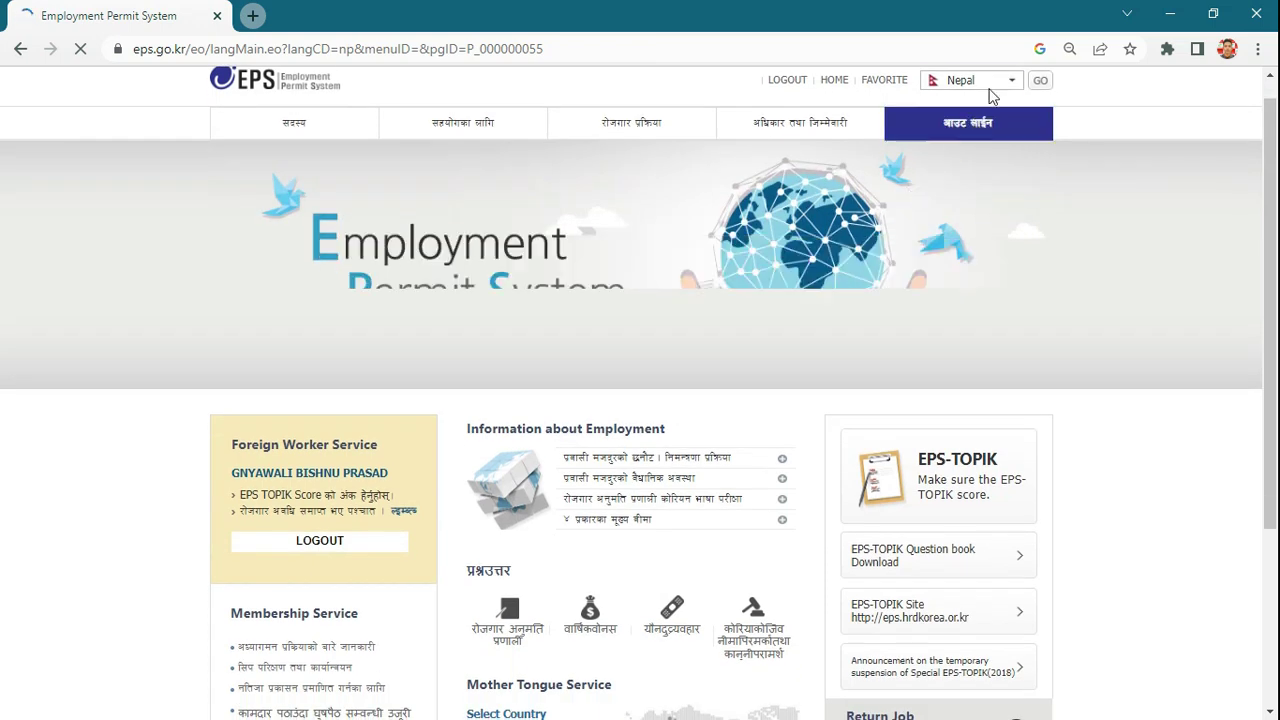
left_click(980, 82)
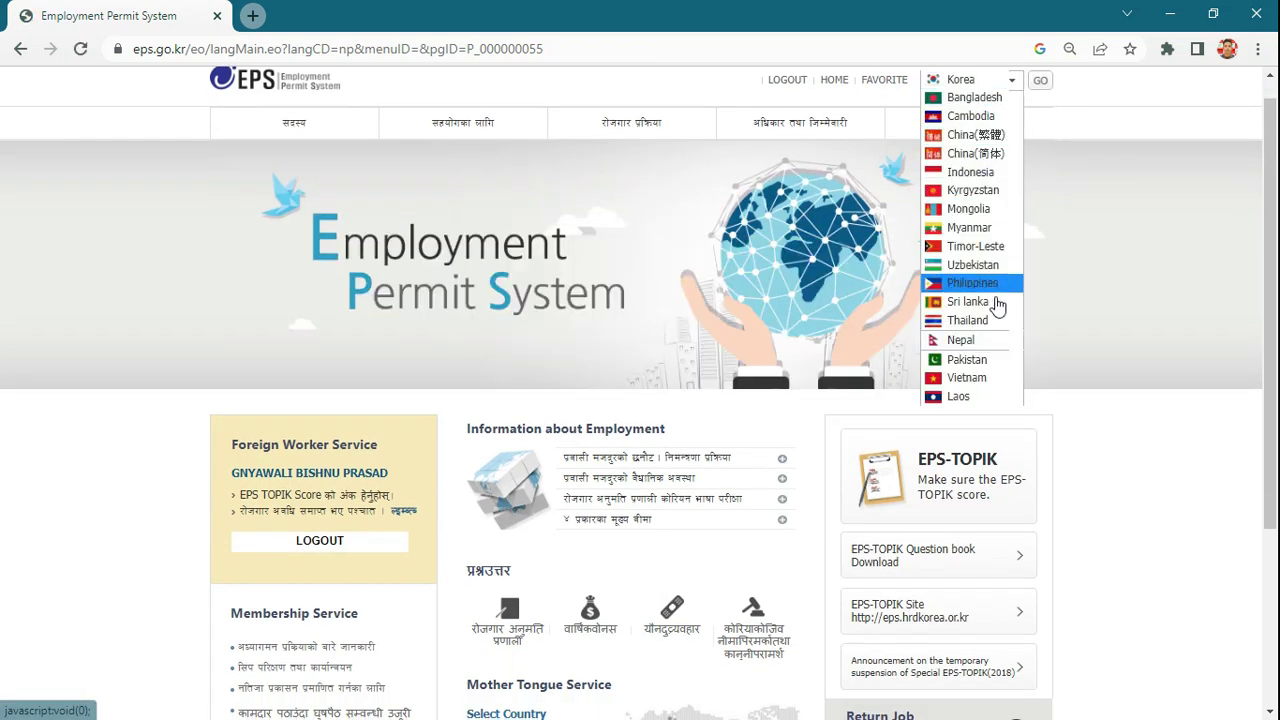
left_click(1042, 82)
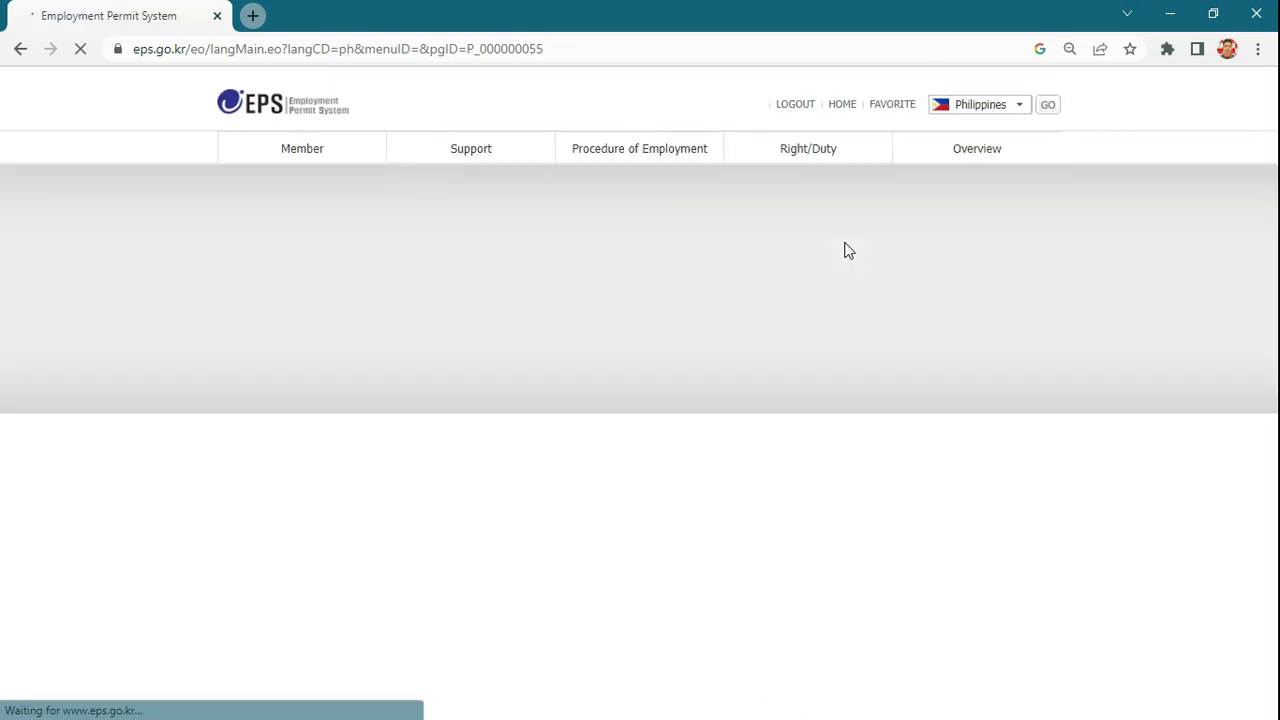
scroll(829, 260, "down", 1)
scroll(678, 340, "down", 1)
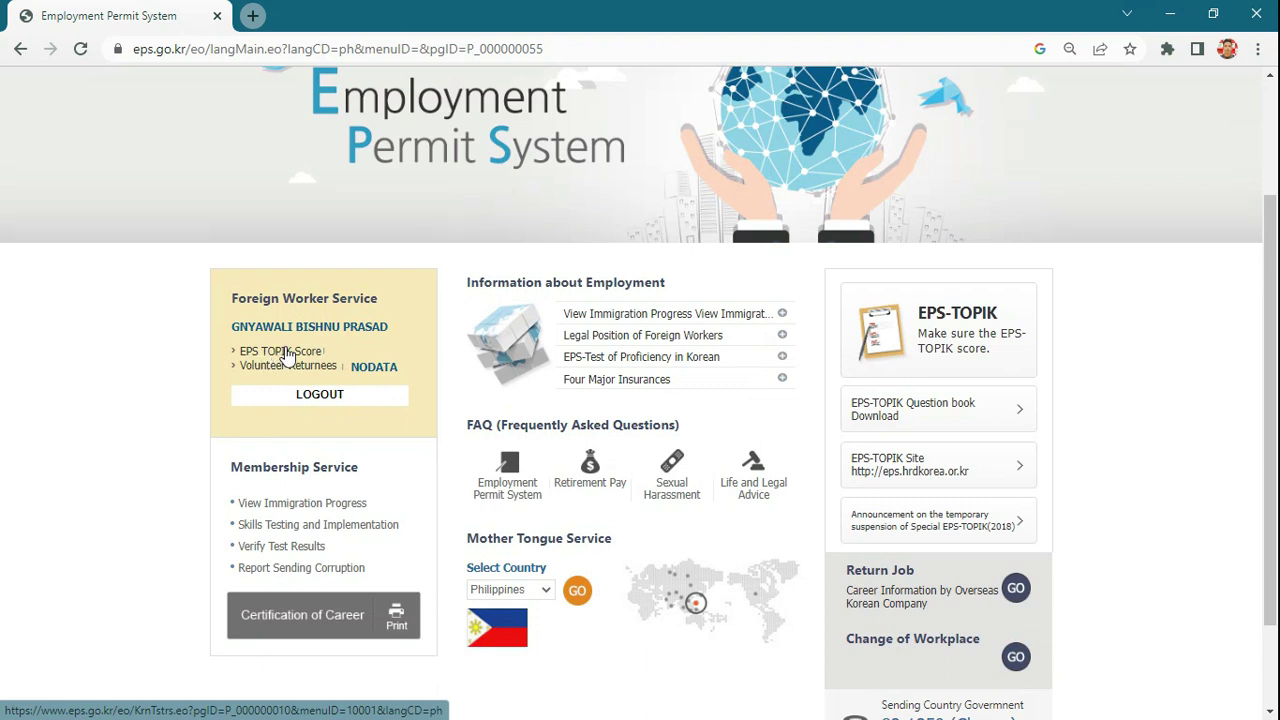
- Open the EPS-TOPIK Score page and check it shows Pass N with No Data for Passing Score
left_click(277, 352)
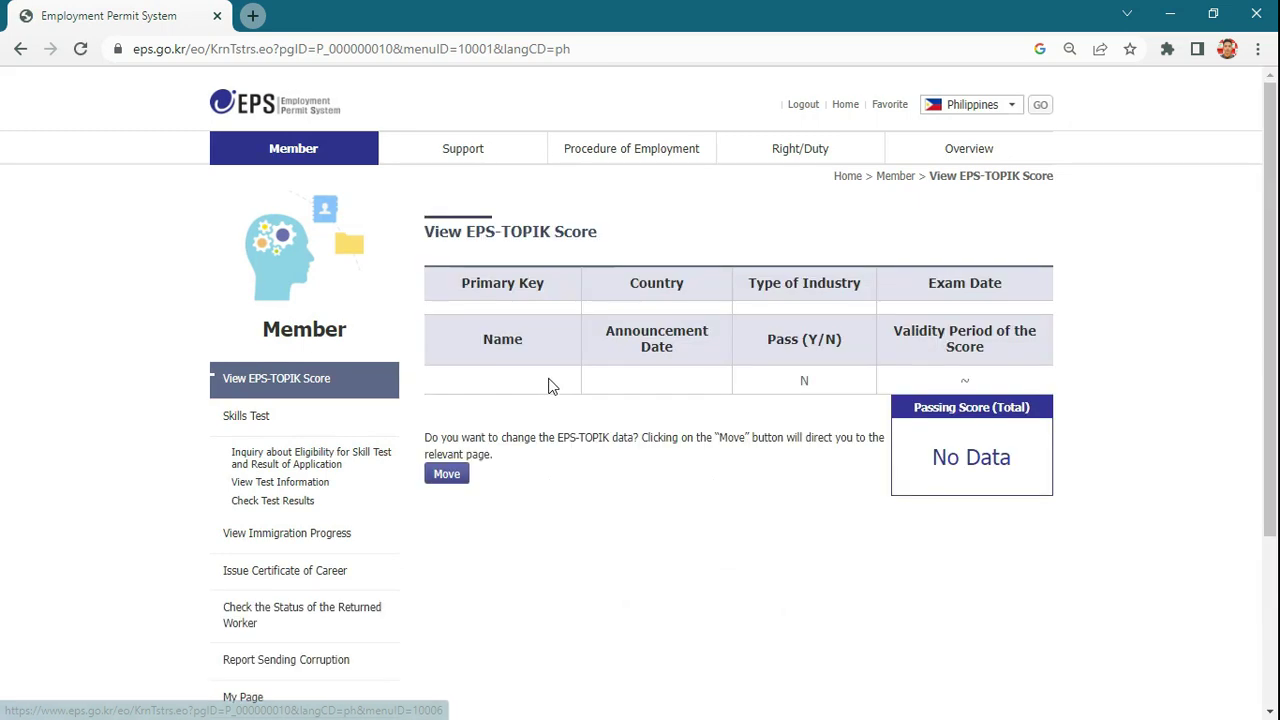
scroll(674, 467, "down", 1)
scroll(674, 467, "up", 1)
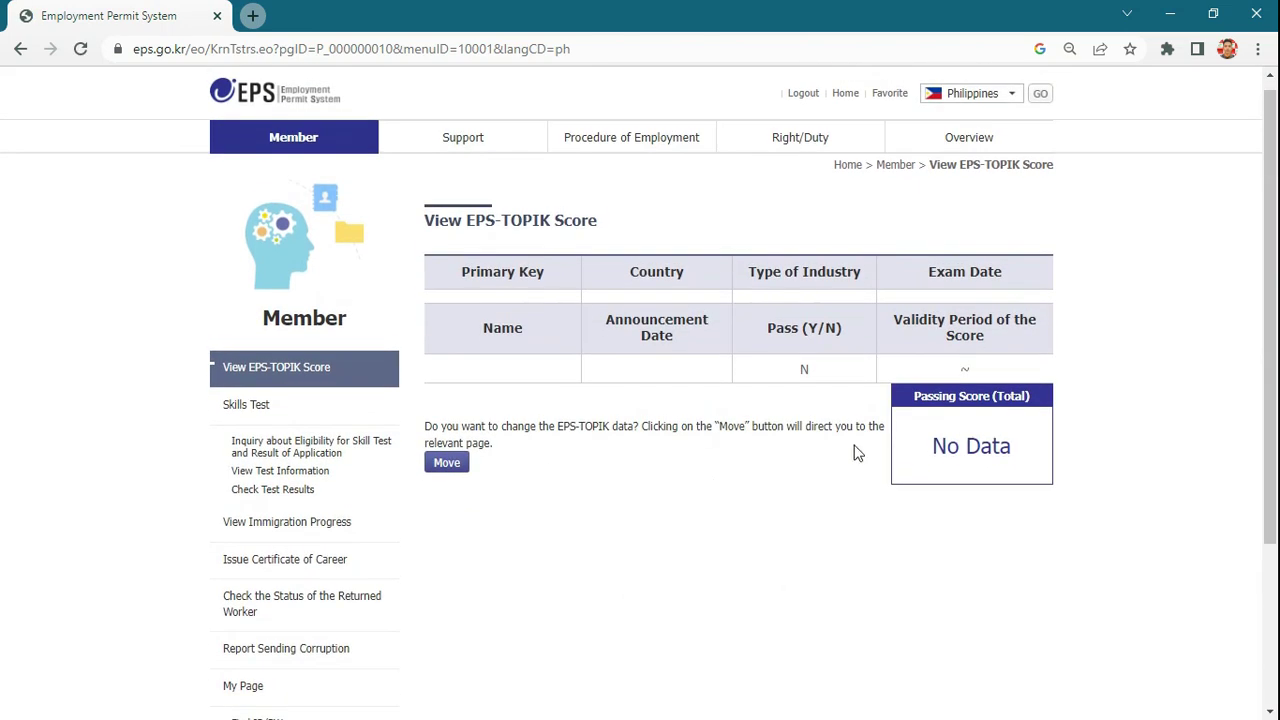
scroll(838, 452, "up", 1)
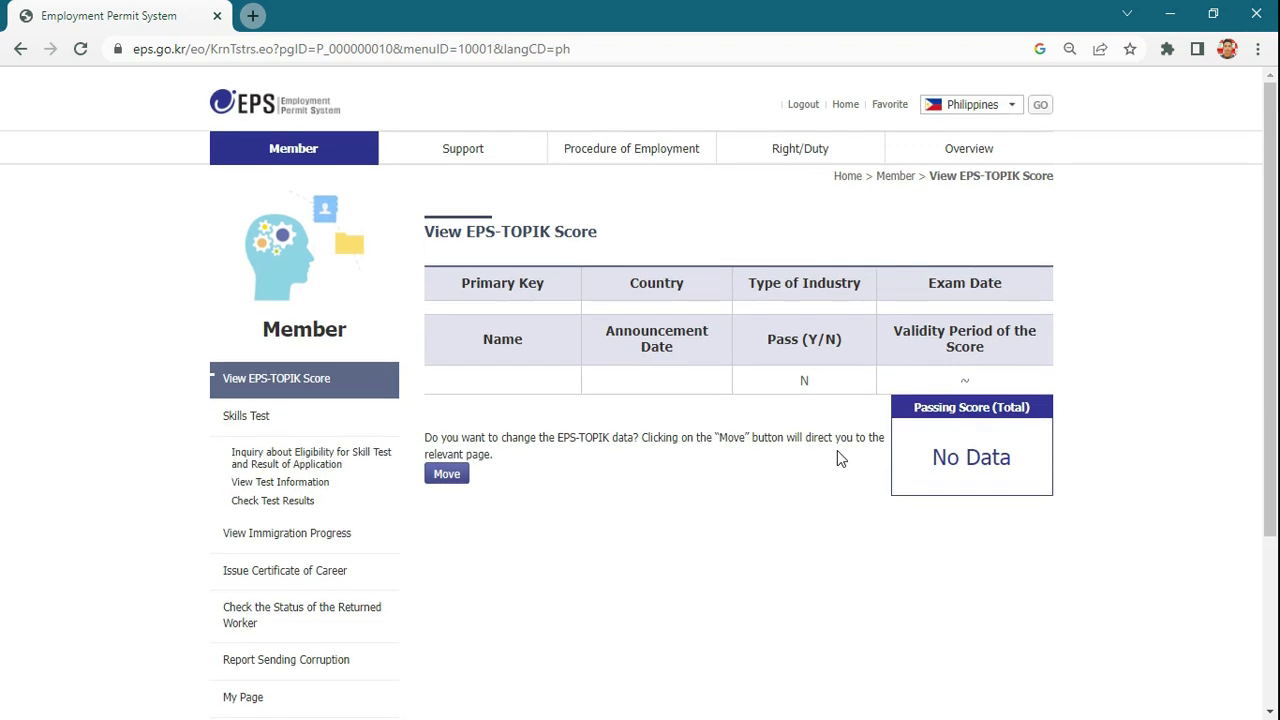